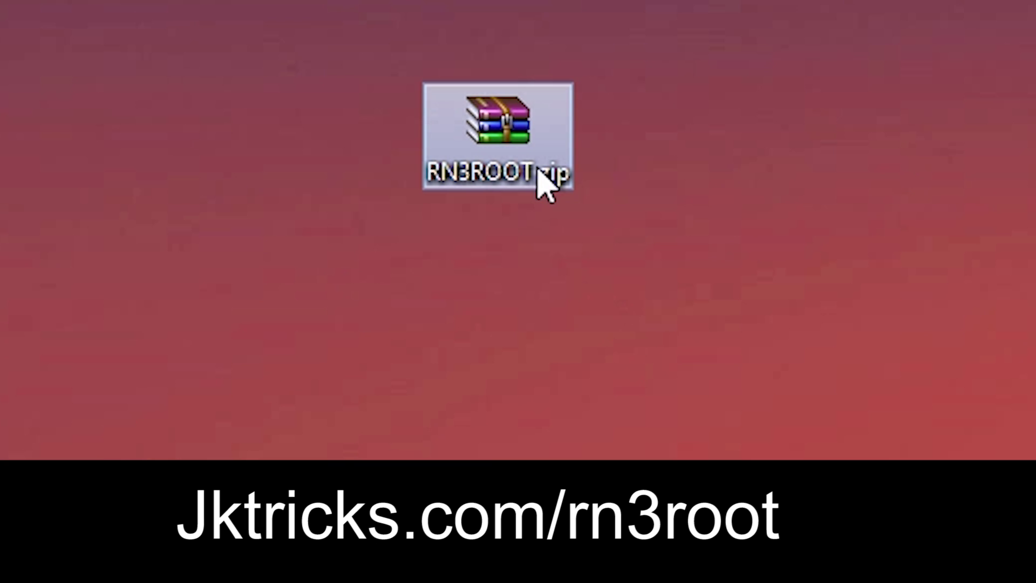
Use WinRAR's 'Extract to RN3ROOT\' on the desktop RN3ROOT.zip archive.
{"action": "right_click", "coordinate": [538, 168]}
{"action": "left_click", "coordinate": [588, 368]}
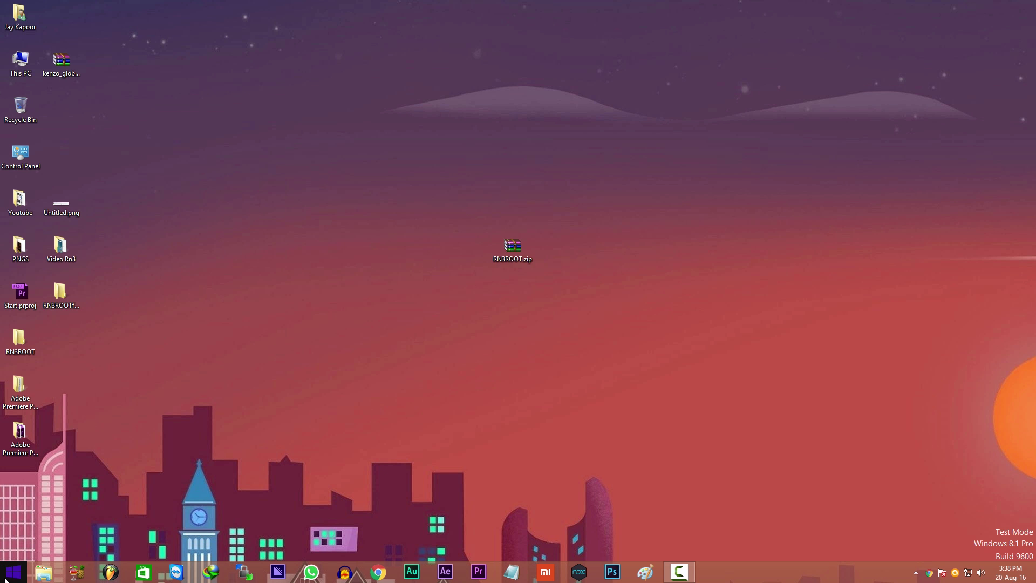
Run 'bcdedit /set testsigning on' in a Command Prompt opened as administrator.
{"action": "left_click", "coordinate": [7, 576]}
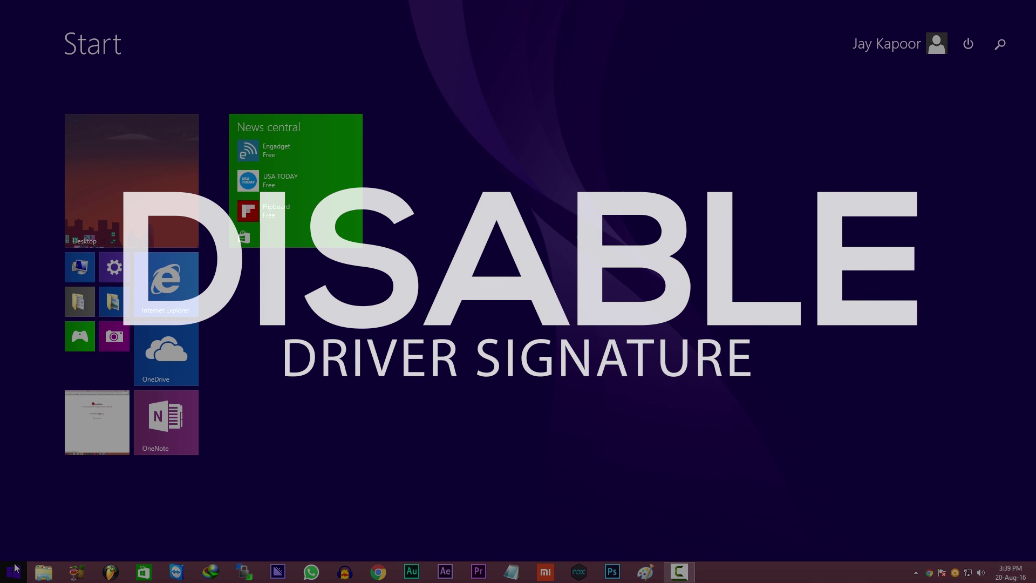
{"action": "type", "text": "CMD"}
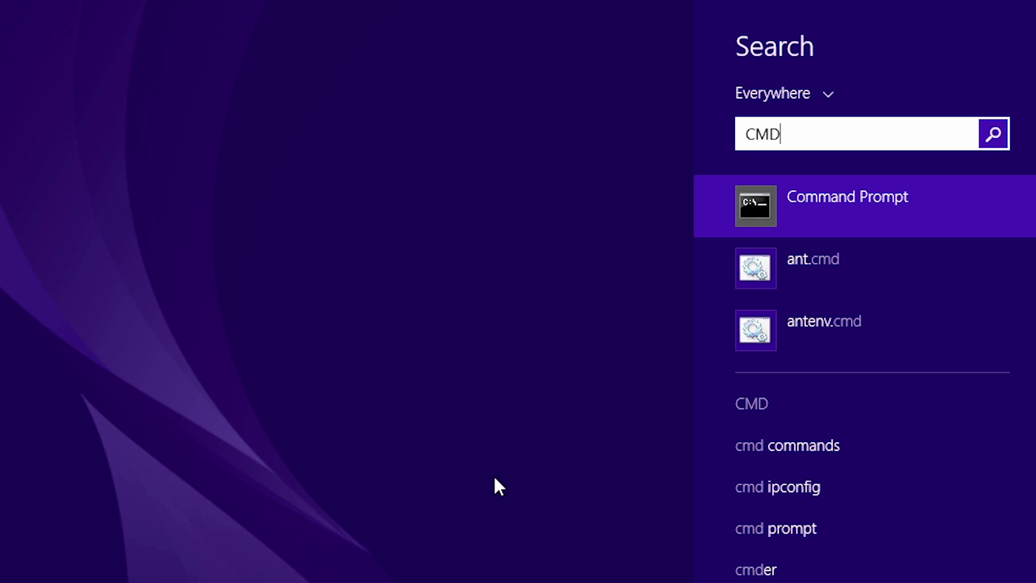
{"action": "right_click", "coordinate": [757, 213]}
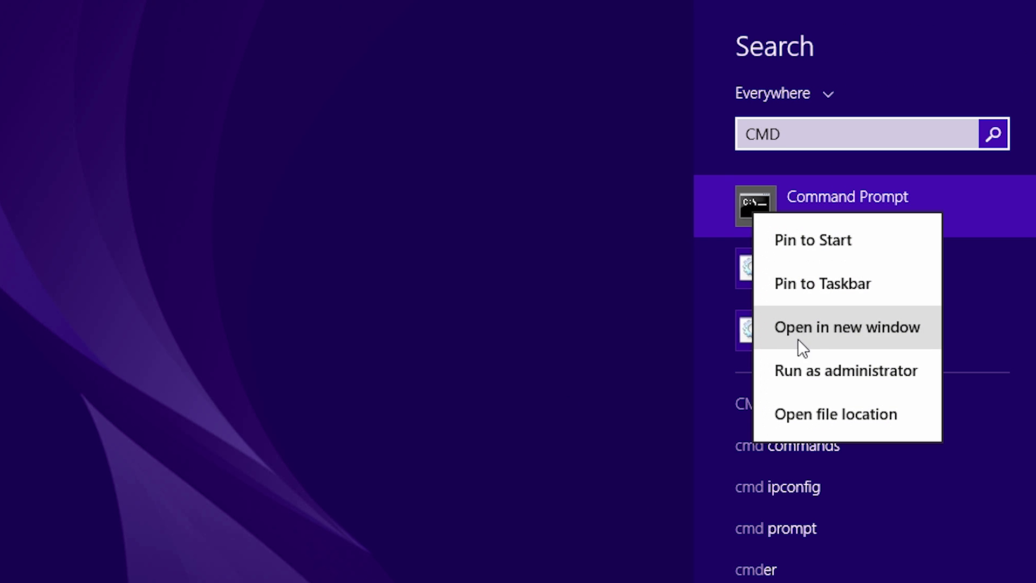
{"action": "left_click", "coordinate": [808, 369]}
{"action": "right_click", "coordinate": [563, 335]}
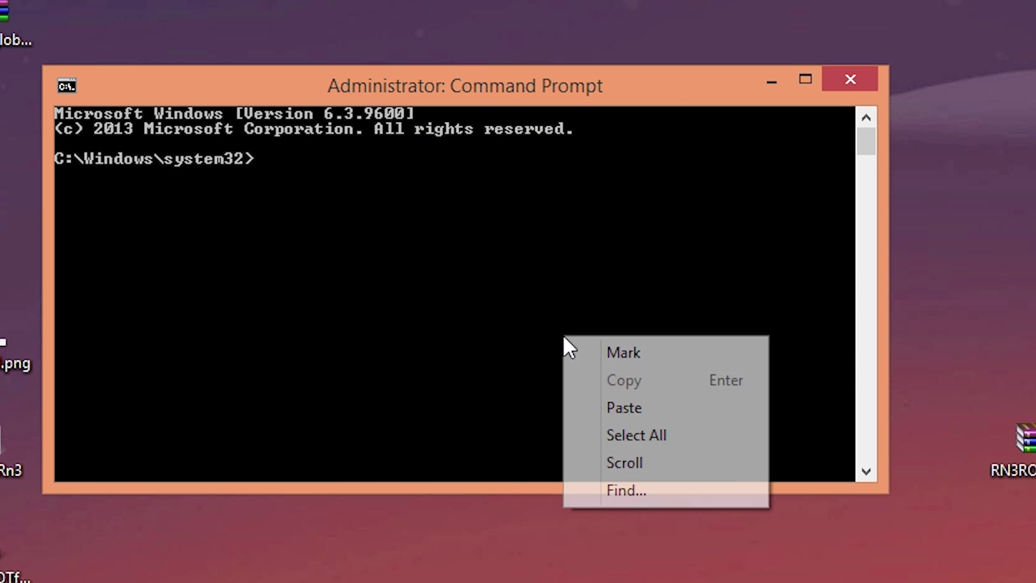
{"action": "left_click", "coordinate": [595, 409]}
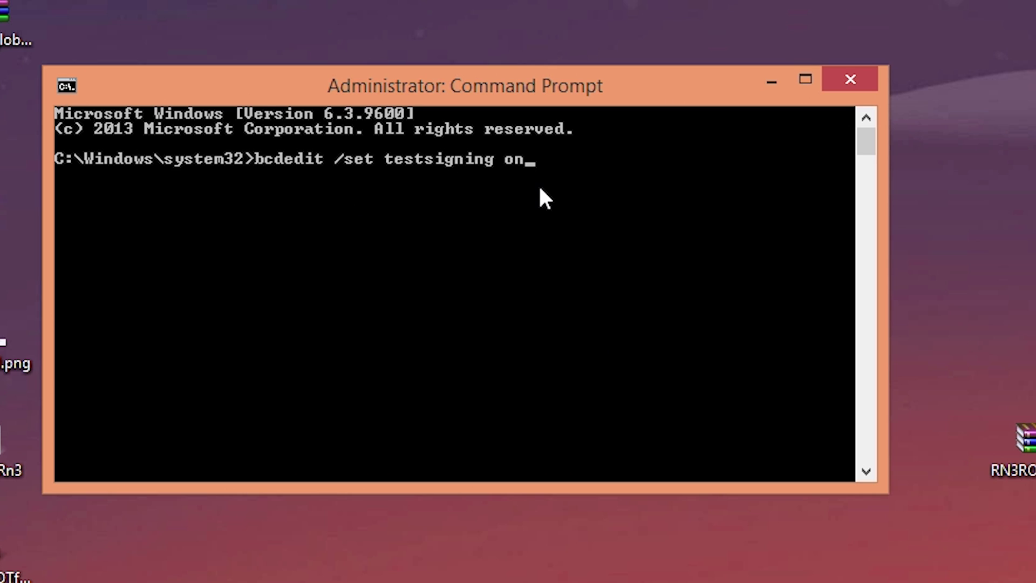
{"action": "key", "text": "Return"}
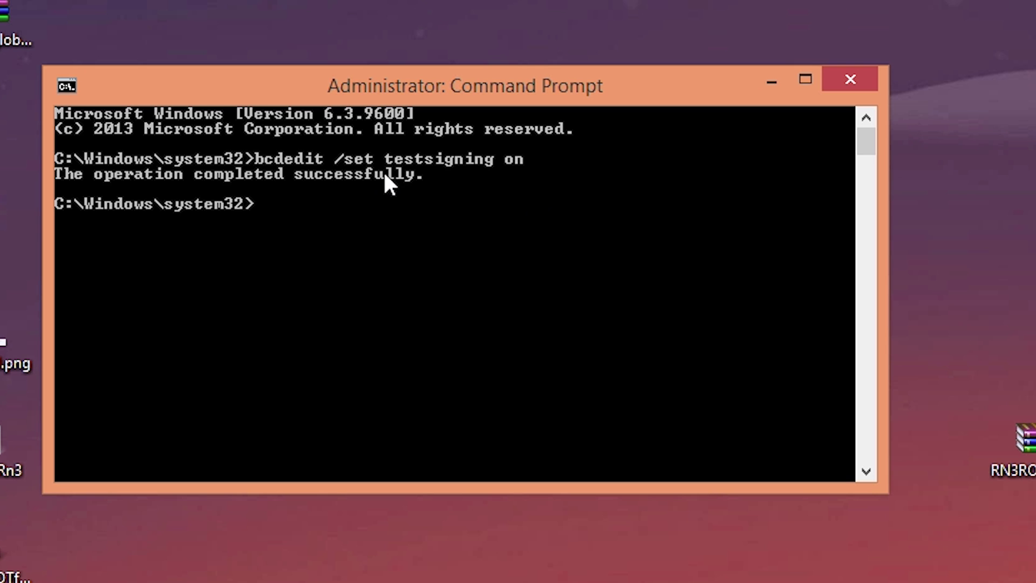
Run MiPhone.exe from RN3ROOT with the default install path and allow its unsigned driver.
{"action": "left_click", "coordinate": [851, 81]}
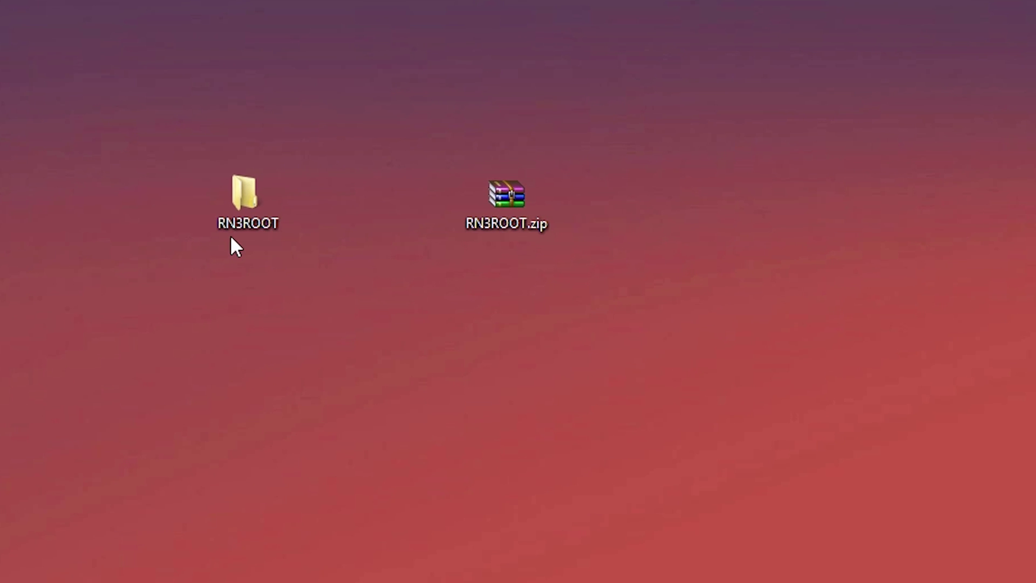
{"action": "double_click", "coordinate": [238, 213]}
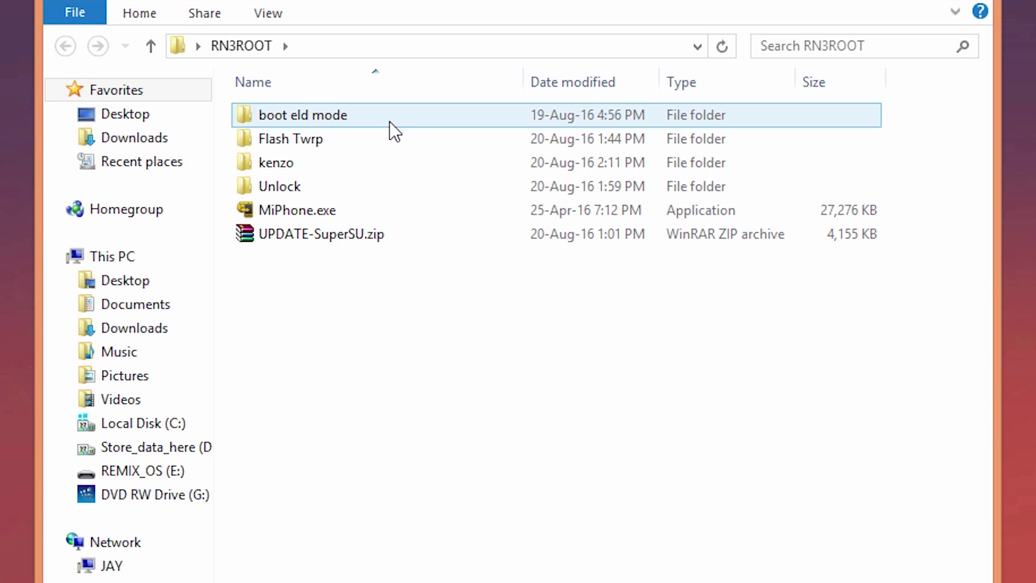
{"action": "left_click", "coordinate": [361, 209]}
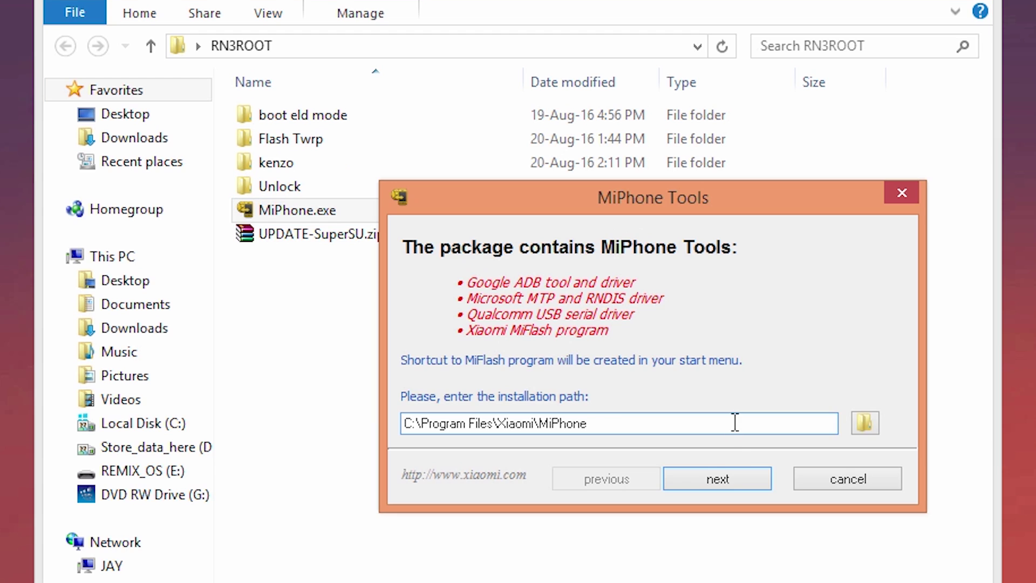
{"action": "left_click", "coordinate": [731, 472]}
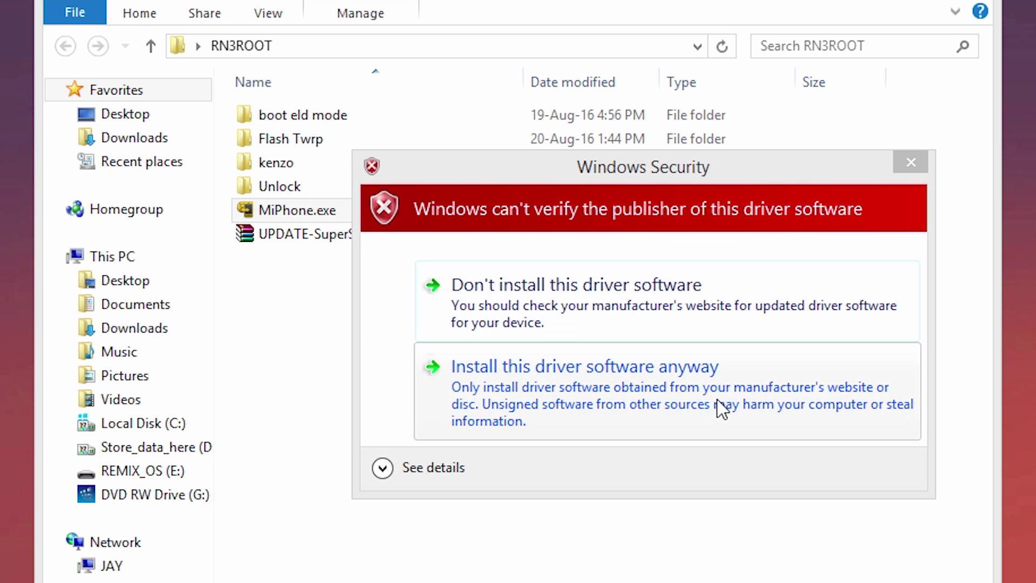
{"action": "left_click", "coordinate": [717, 401]}
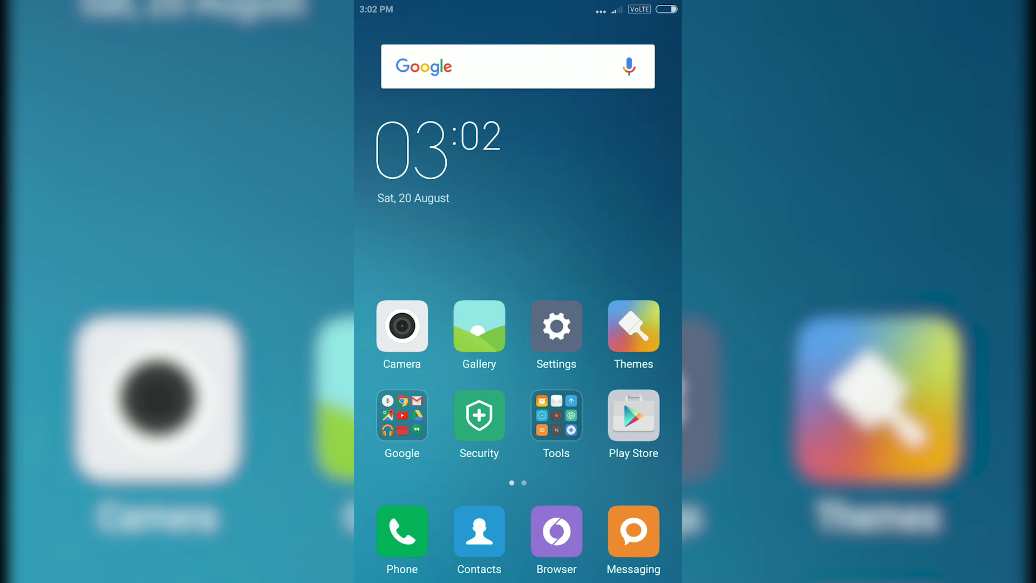
Enable developer mode by repeatedly tapping MIUI version under Settings > About phone.
{"action": "left_click", "coordinate": [557, 326]}
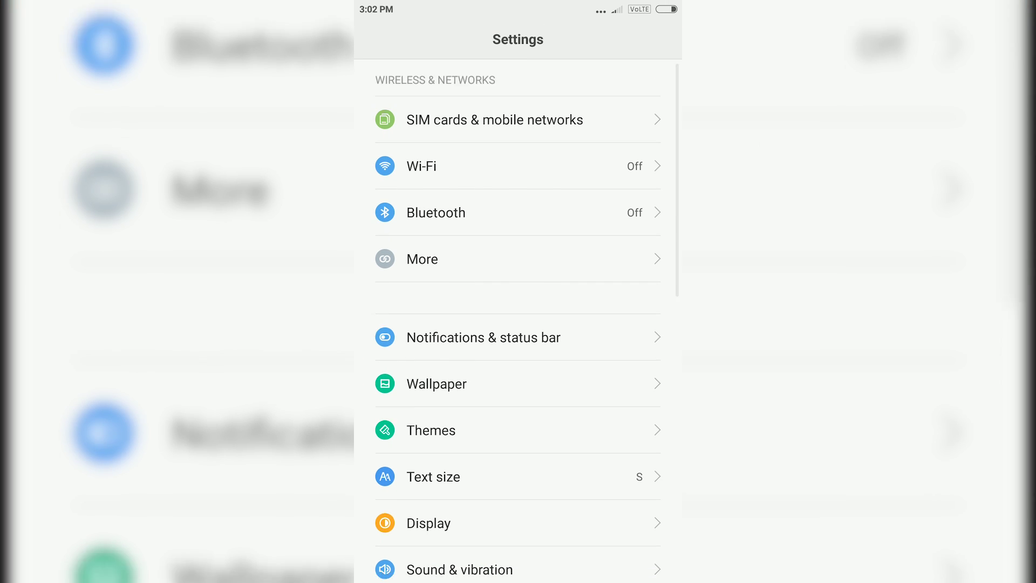
{"action": "scroll", "coordinate": [518, 324], "scroll_direction": "down", "scroll_amount": 10}
{"action": "left_click", "coordinate": [443, 546]}
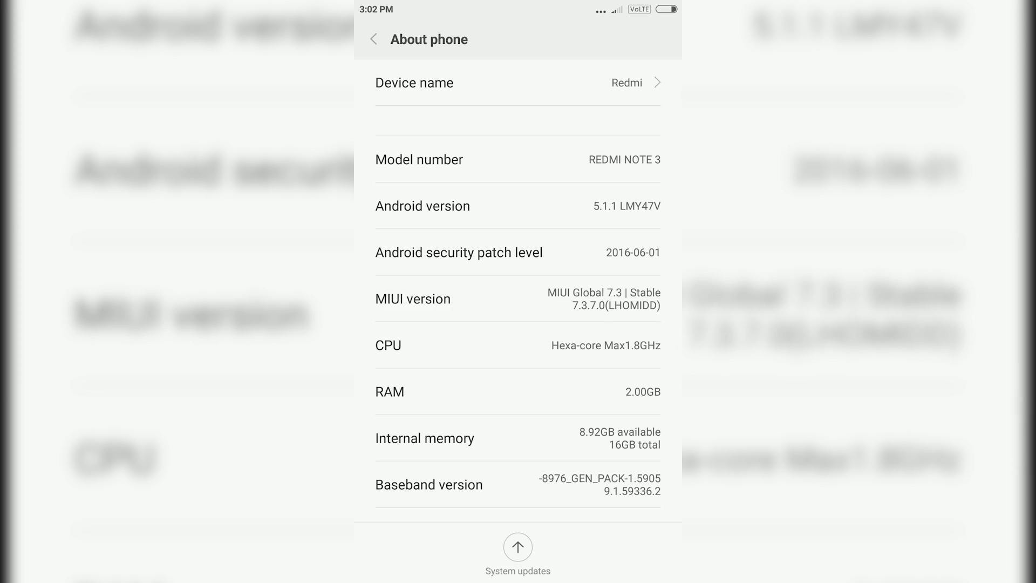
{"action": "left_click", "coordinate": [413, 299]}
{"action": "left_click", "coordinate": [413, 298]}
{"action": "left_click", "coordinate": [413, 299]}
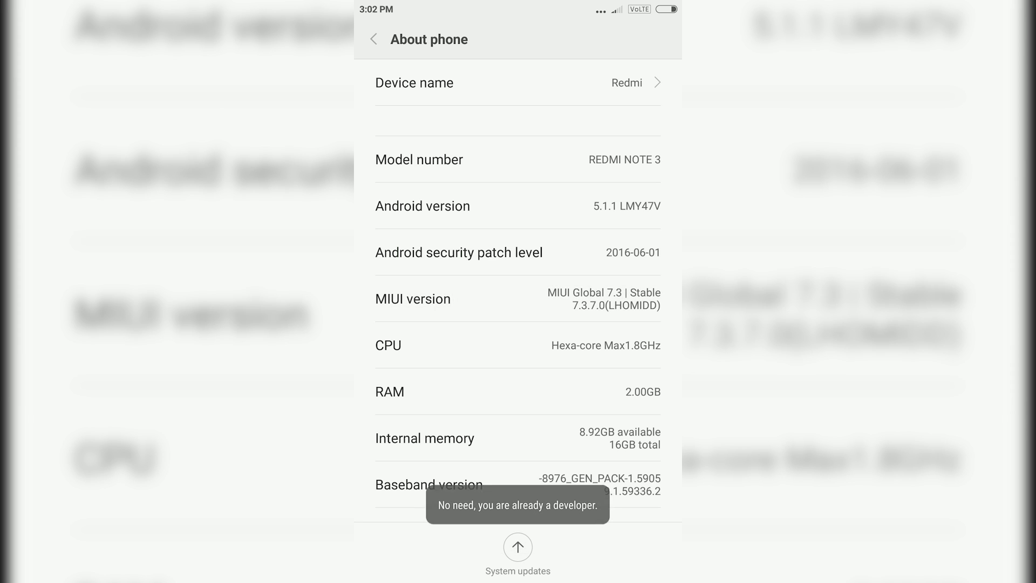
{"action": "key", "text": "Escape"}
In Additional settings > Developer options, enable OEM unlocking and USB debugging, then go Home.
{"action": "scroll", "coordinate": [518, 324], "scroll_direction": "up", "scroll_amount": 2}
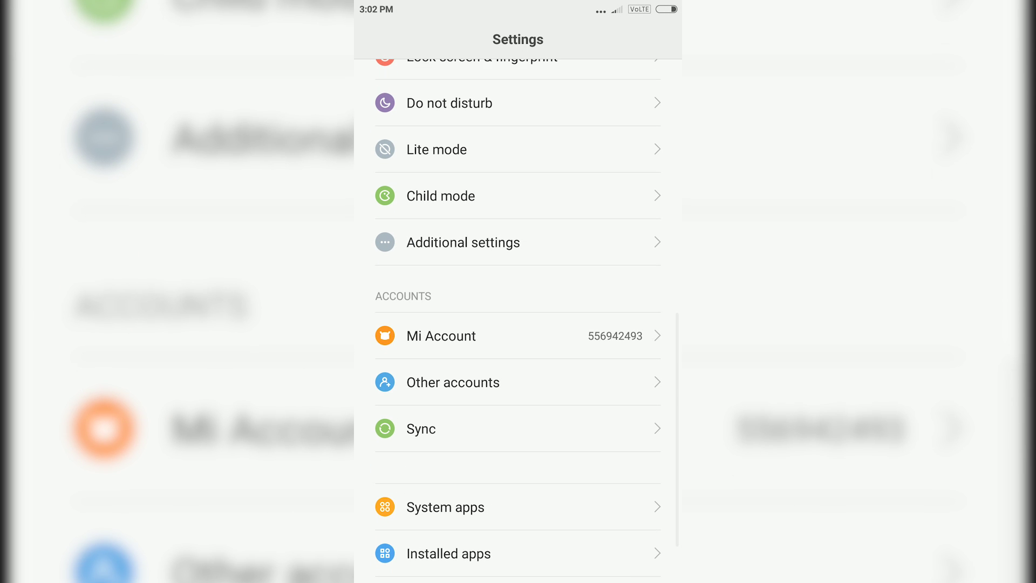
{"action": "left_click", "coordinate": [463, 243]}
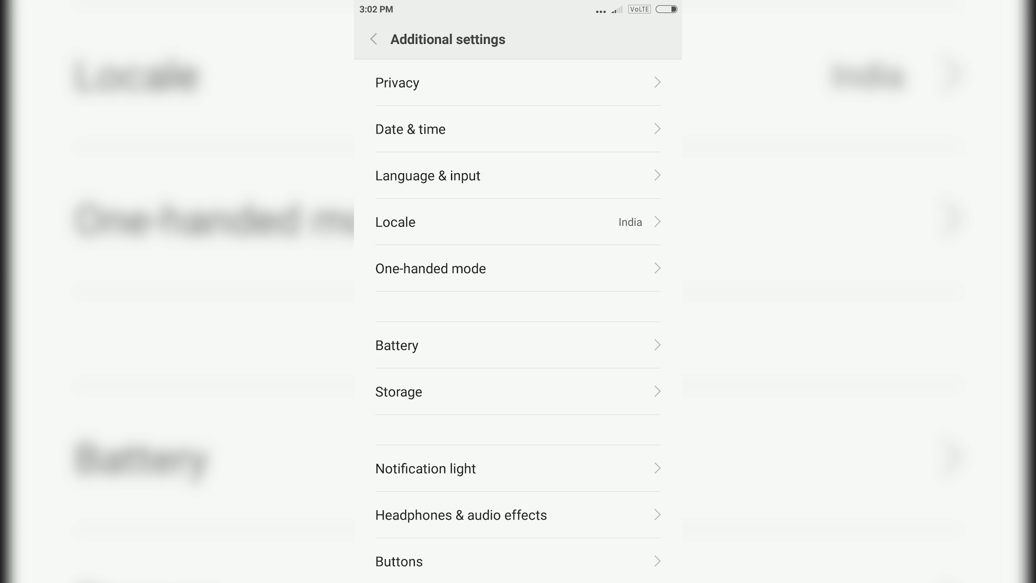
{"action": "scroll", "coordinate": [519, 324], "scroll_direction": "down", "scroll_amount": 5}
{"action": "left_click", "coordinate": [431, 431]}
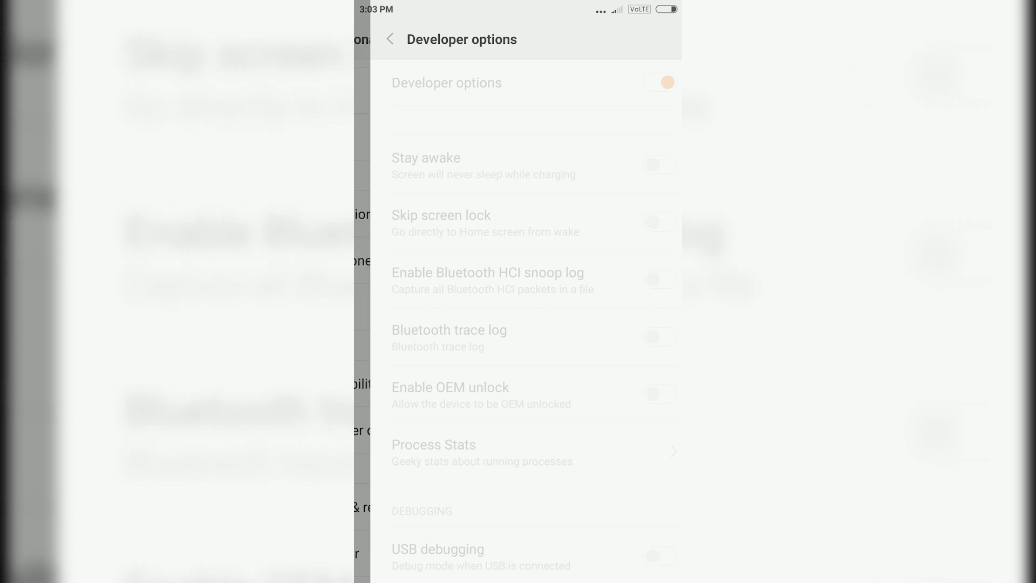
{"action": "left_click", "coordinate": [644, 394]}
{"action": "scroll", "coordinate": [519, 324], "scroll_direction": "down", "scroll_amount": 4}
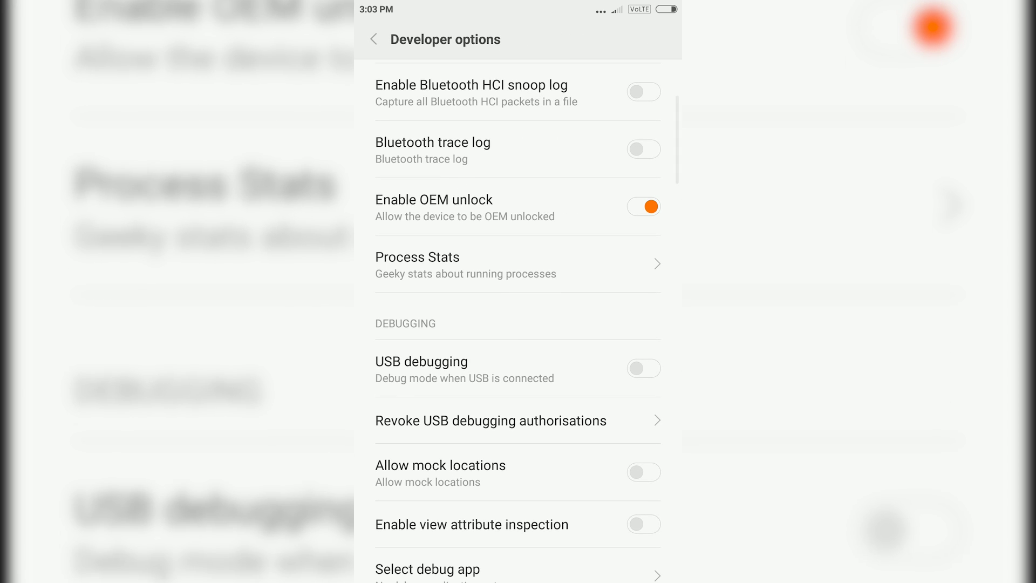
{"action": "left_click", "coordinate": [644, 368]}
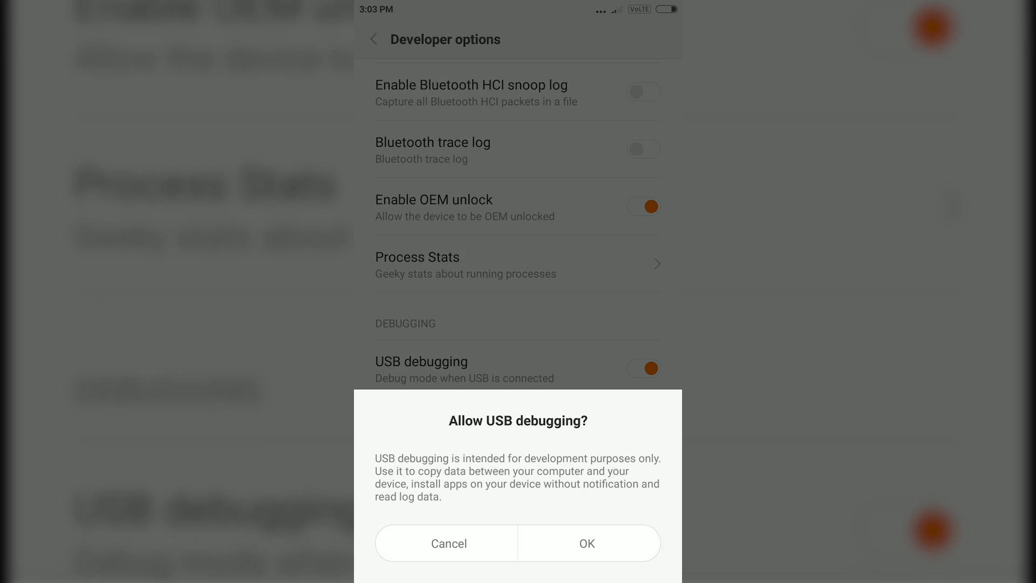
{"action": "left_click", "coordinate": [588, 542]}
{"action": "key", "text": "Home"}
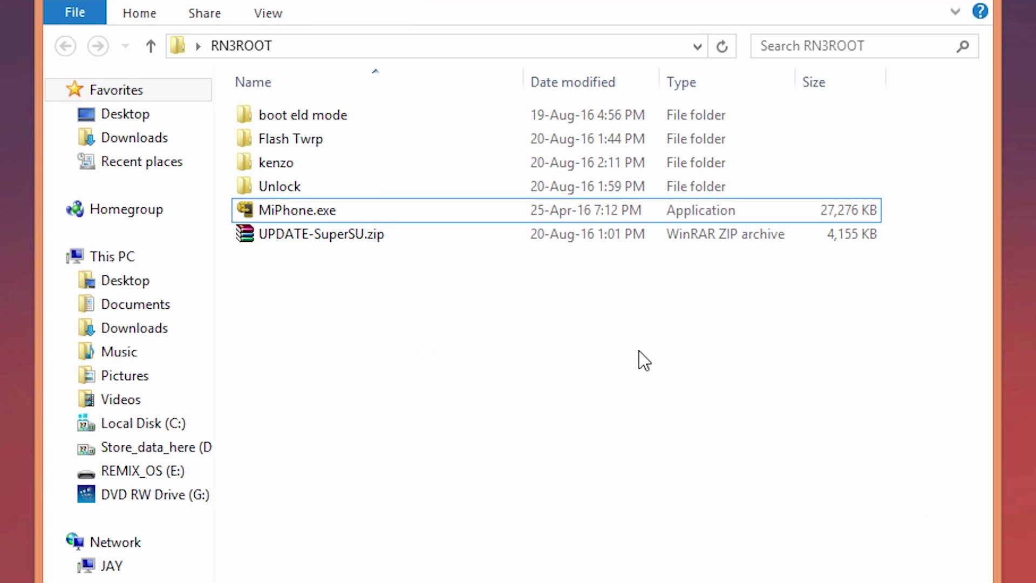
Open the 'boot eld mode' folder in RN3ROOT and select edl.cmd.
{"action": "double_click", "coordinate": [326, 122]}
{"action": "left_click", "coordinate": [342, 171]}
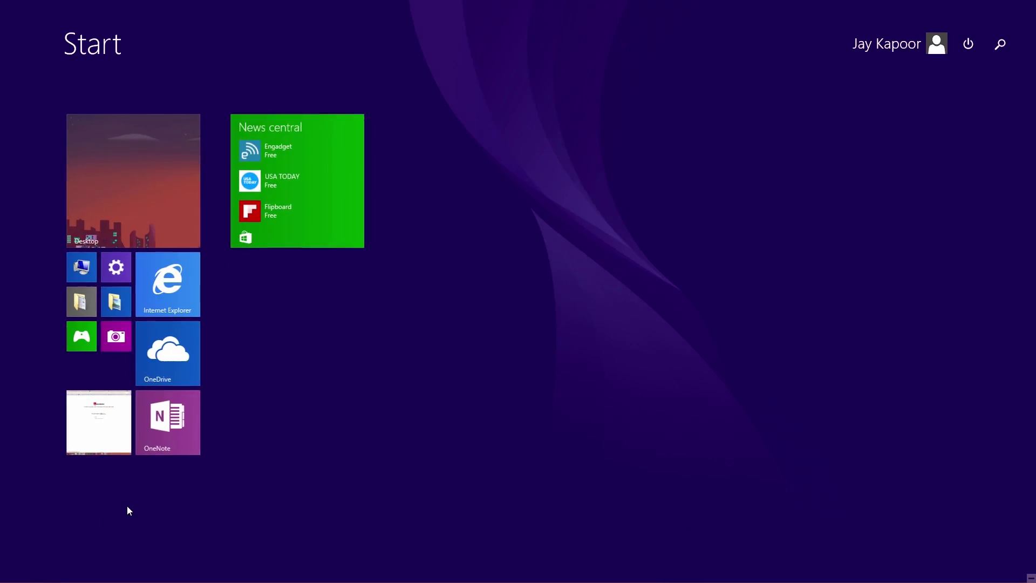
Launch MiFlash and set RN3ROOT\kenzo\images as the image folder.
{"action": "type", "text": "MIFlash"}
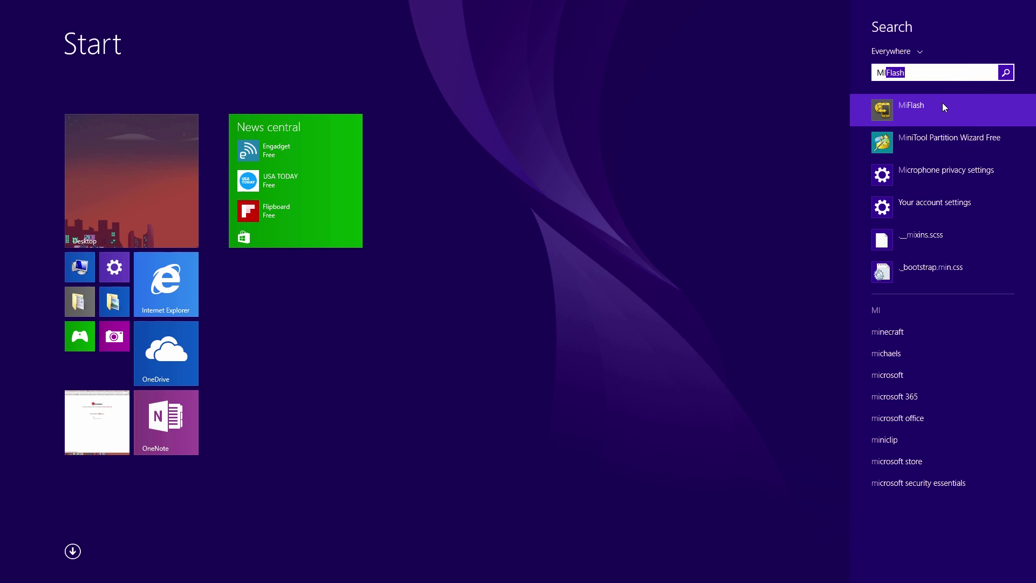
{"action": "left_click", "coordinate": [943, 105]}
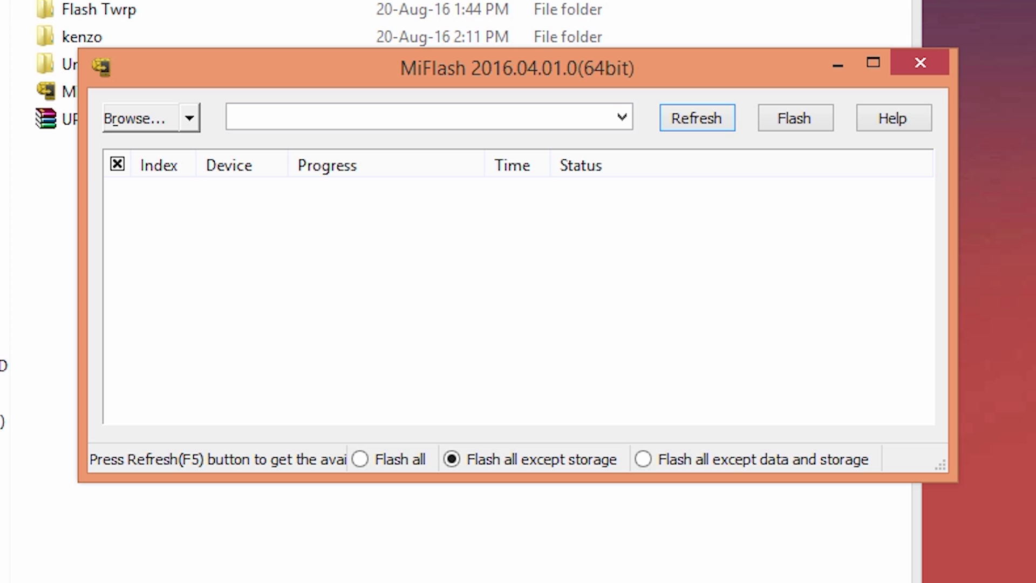
{"action": "left_click", "coordinate": [153, 118]}
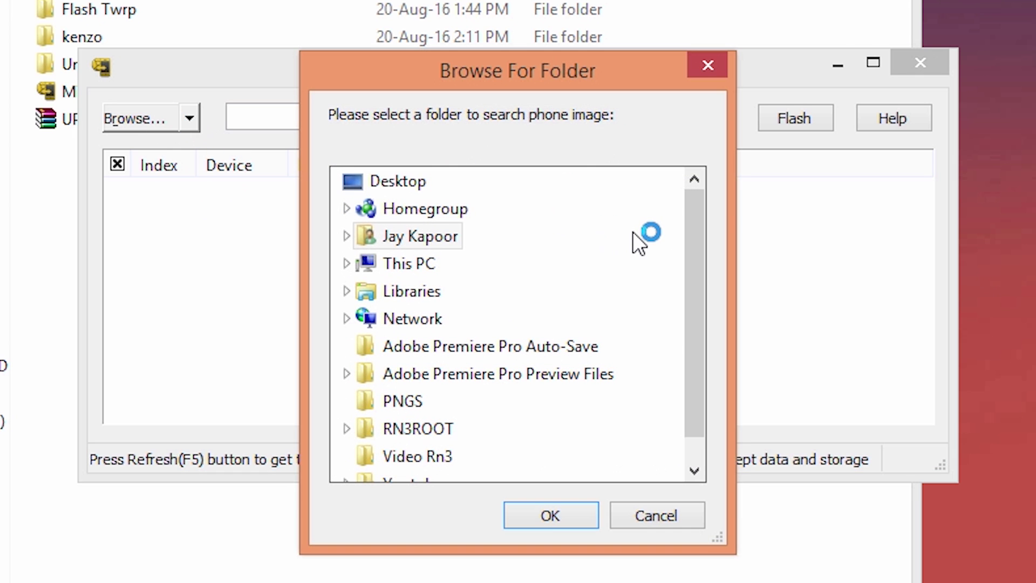
{"action": "left_click_drag", "start_coordinate": [685, 246], "coordinate": [702, 291]}
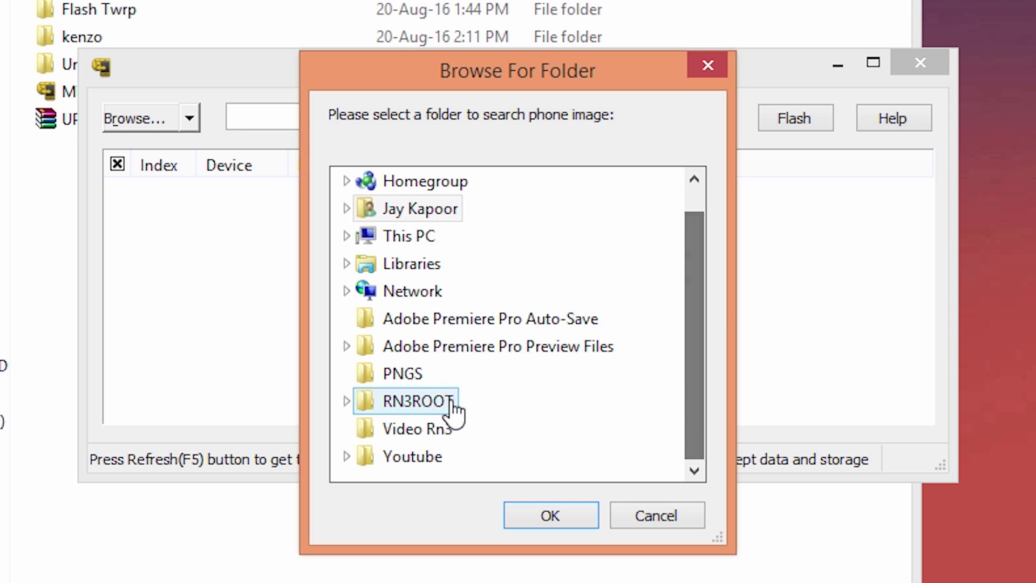
{"action": "left_click", "coordinate": [349, 400]}
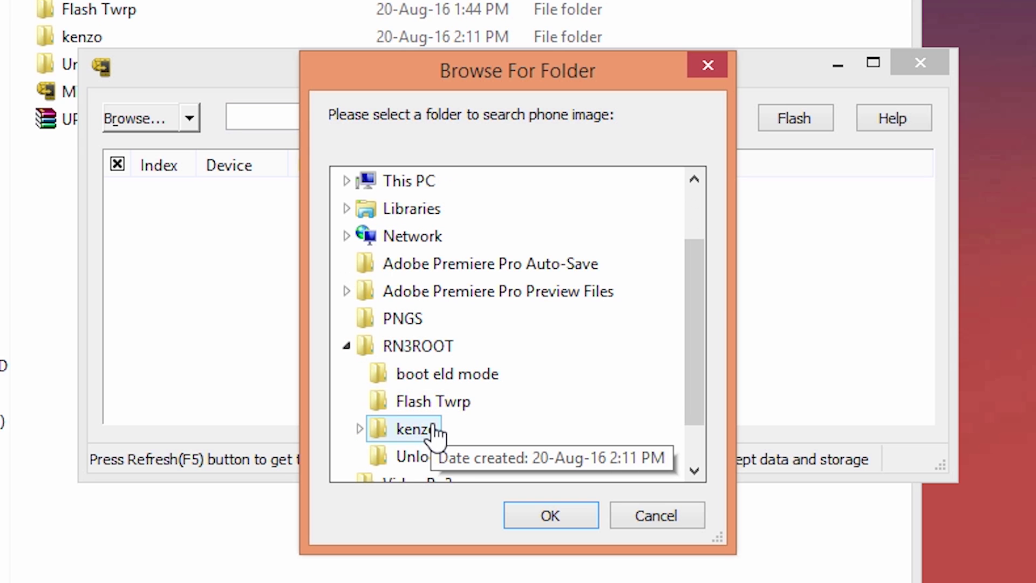
{"action": "double_click", "coordinate": [410, 429]}
{"action": "left_click_drag", "start_coordinate": [700, 339], "coordinate": [708, 389]}
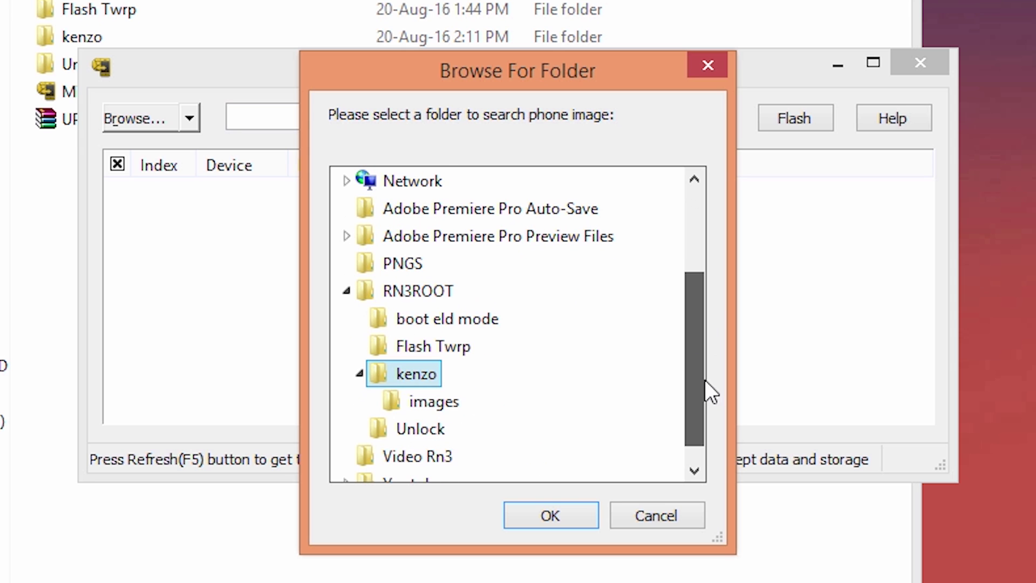
{"action": "left_click", "coordinate": [446, 412]}
{"action": "left_click", "coordinate": [548, 507]}
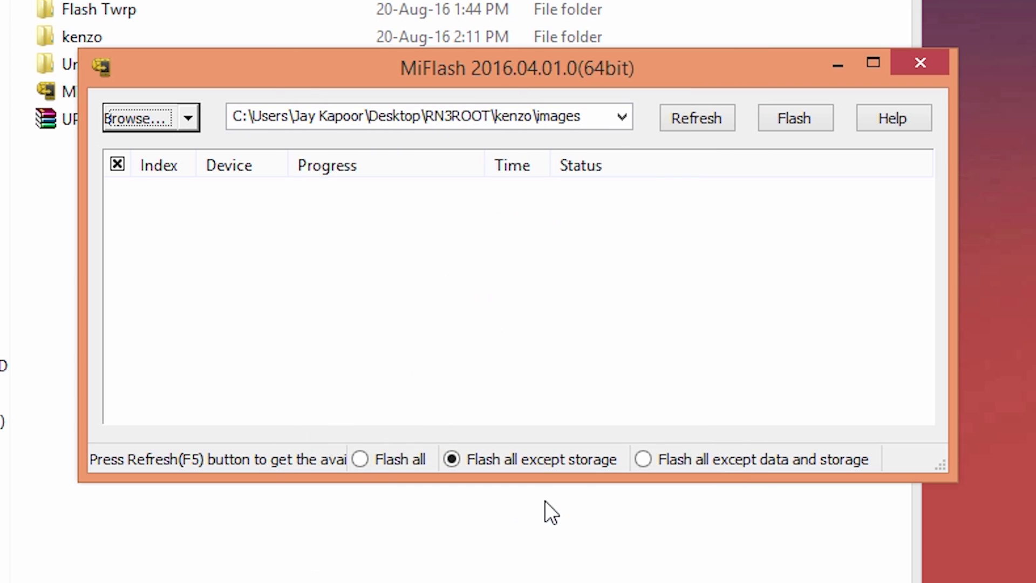
In MiFlash Advanced settings, set the FastBoot script to RN3ROOT\kenzo\flash_all.bat.
{"action": "left_click", "coordinate": [196, 120]}
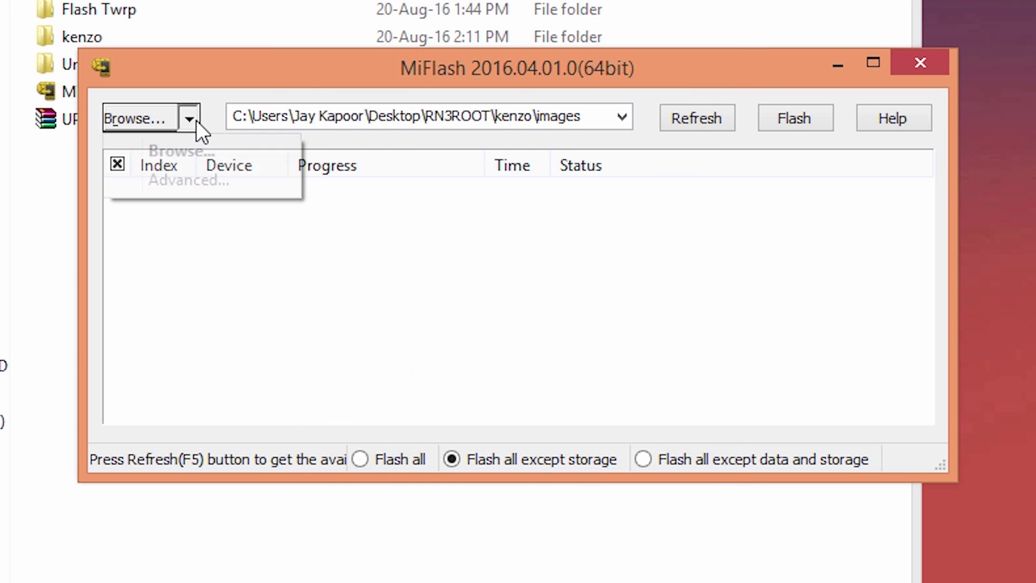
{"action": "left_click", "coordinate": [196, 175]}
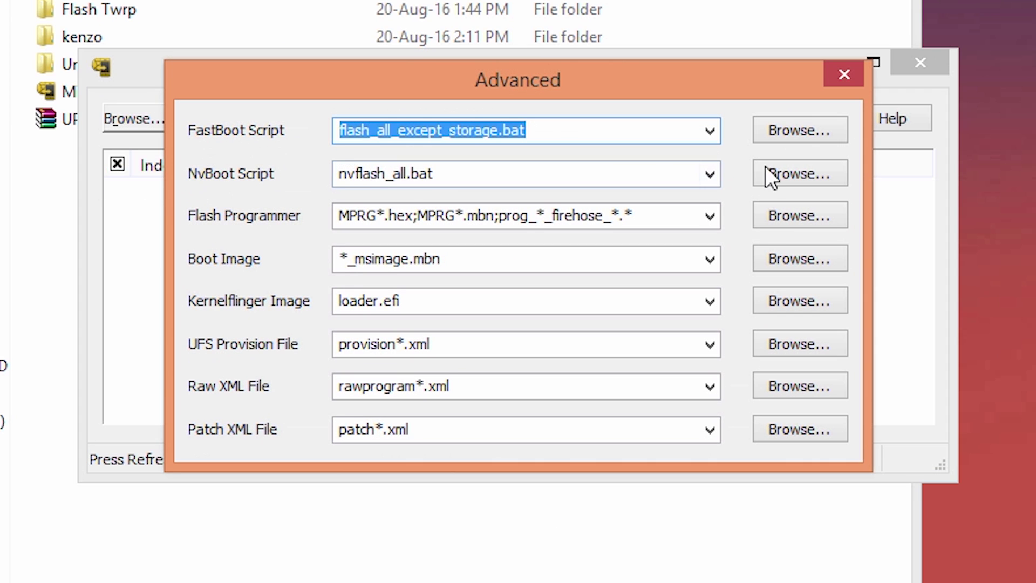
{"action": "left_click", "coordinate": [792, 137]}
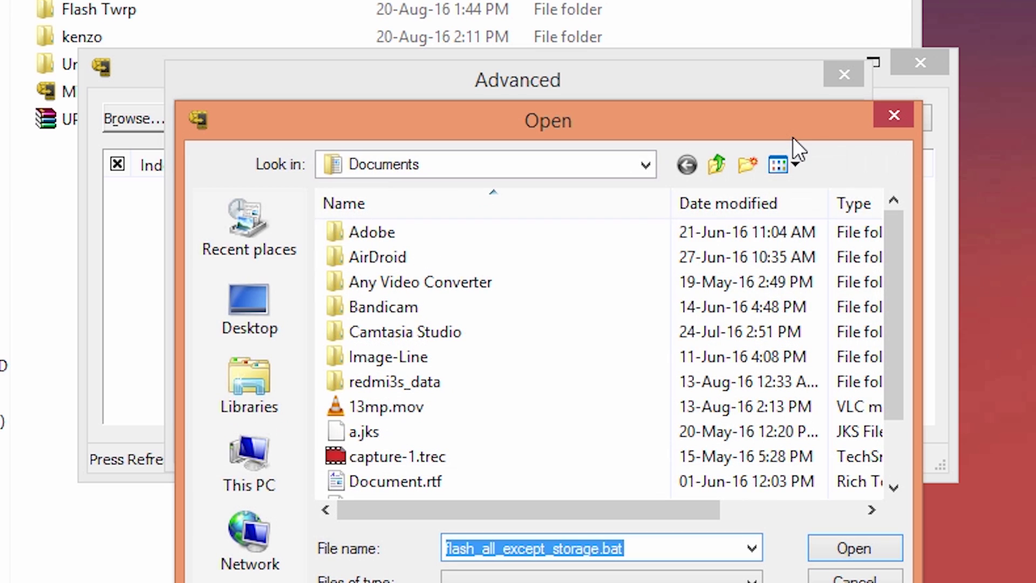
{"action": "left_click", "coordinate": [271, 336]}
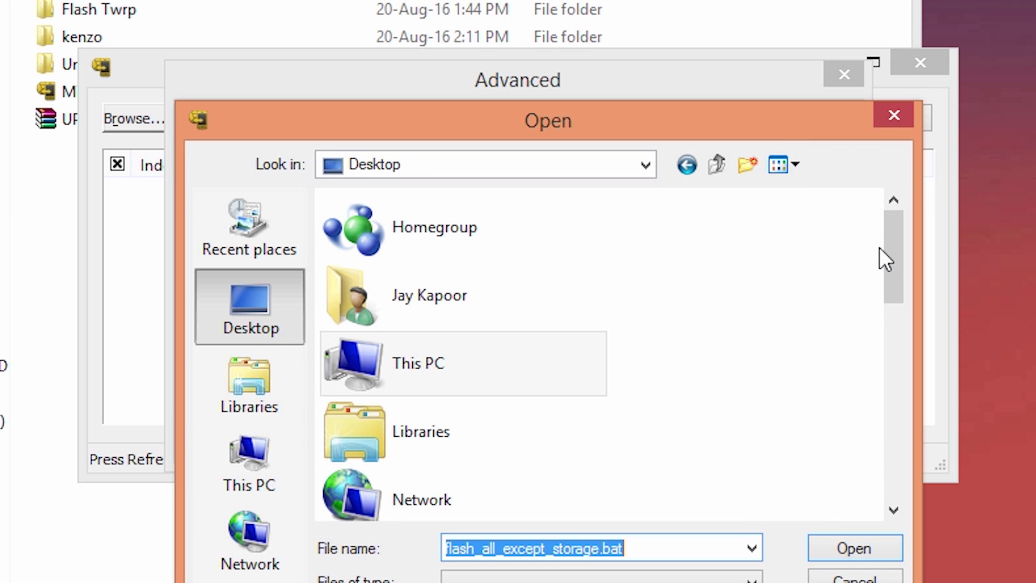
{"action": "left_click_drag", "start_coordinate": [885, 251], "coordinate": [922, 377]}
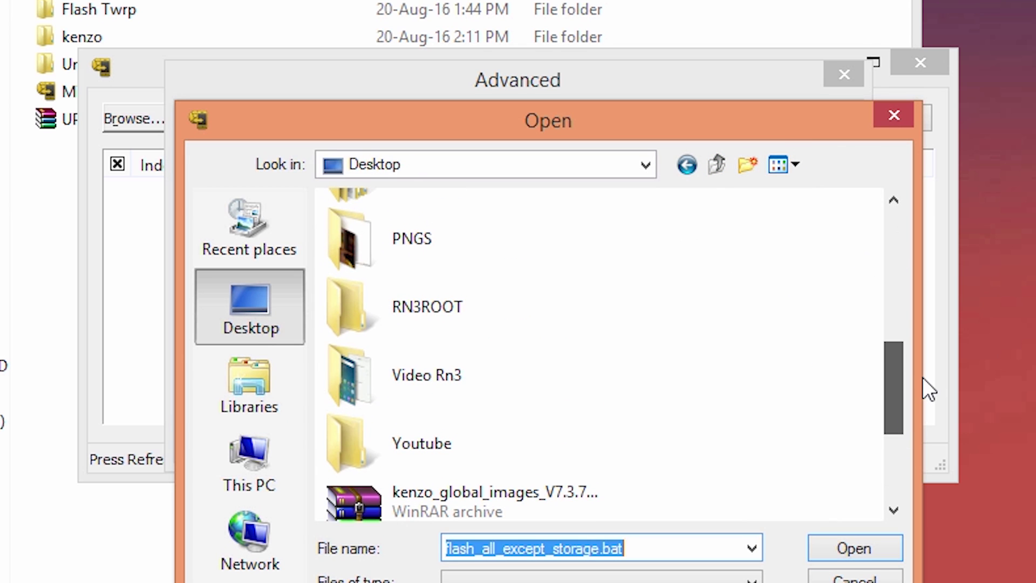
{"action": "double_click", "coordinate": [492, 327]}
{"action": "double_click", "coordinate": [493, 283]}
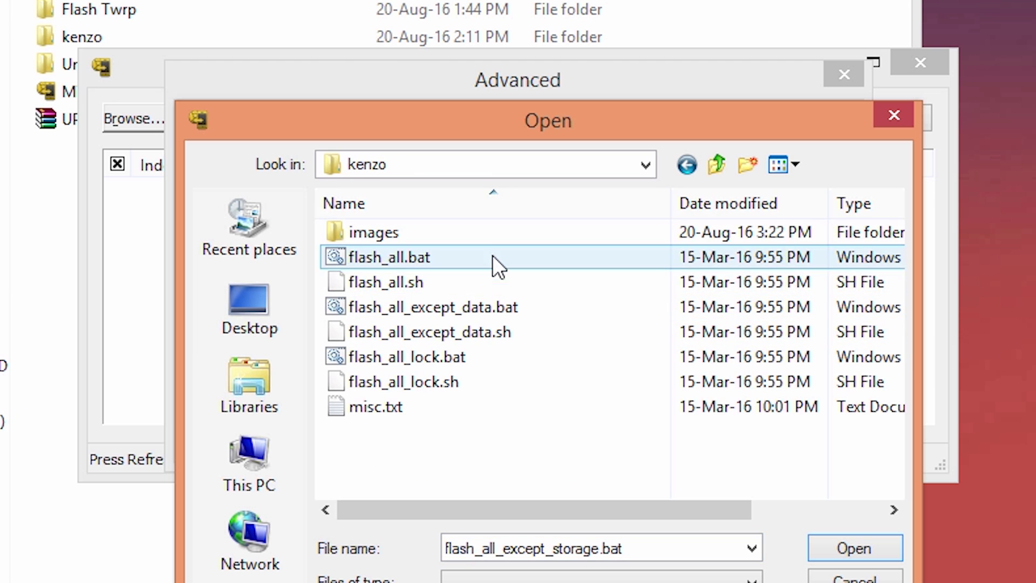
{"action": "double_click", "coordinate": [501, 257]}
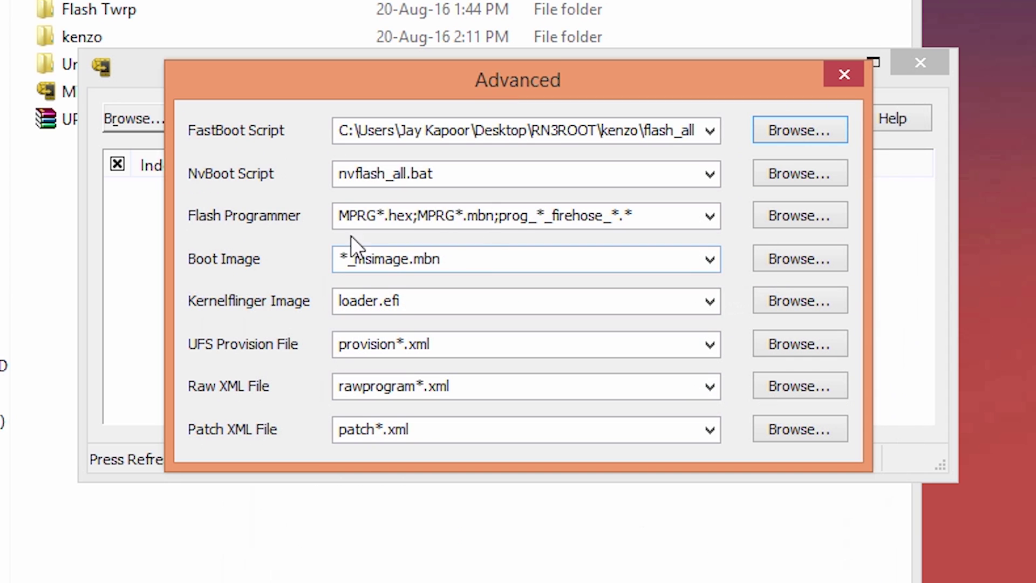
Set prog_emmc_firehose_8976_ddr.mbn, rawprogram0.xml and patch0.xml, close Advanced, and refresh devices.
{"action": "left_click", "coordinate": [785, 216]}
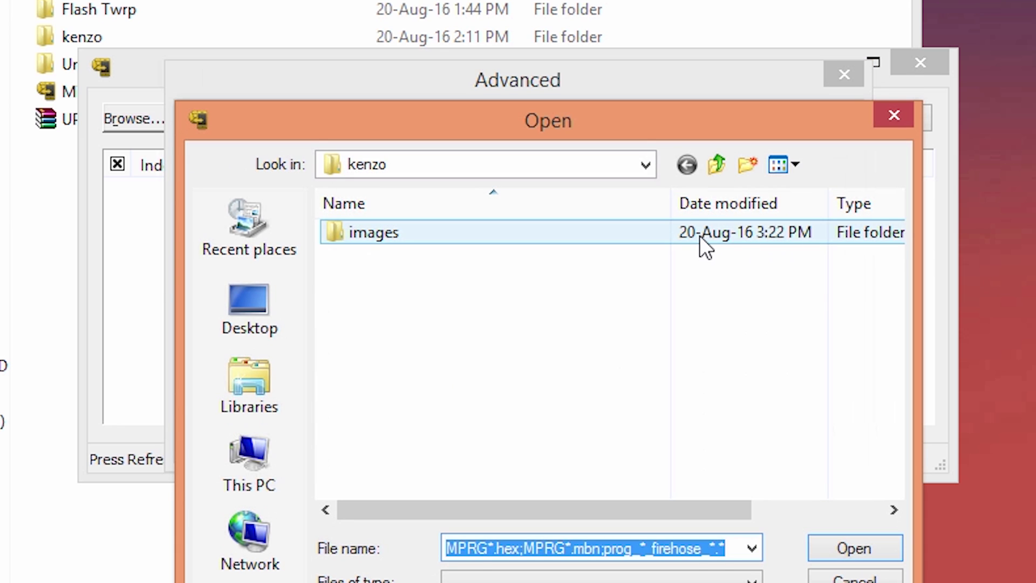
{"action": "double_click", "coordinate": [700, 235]}
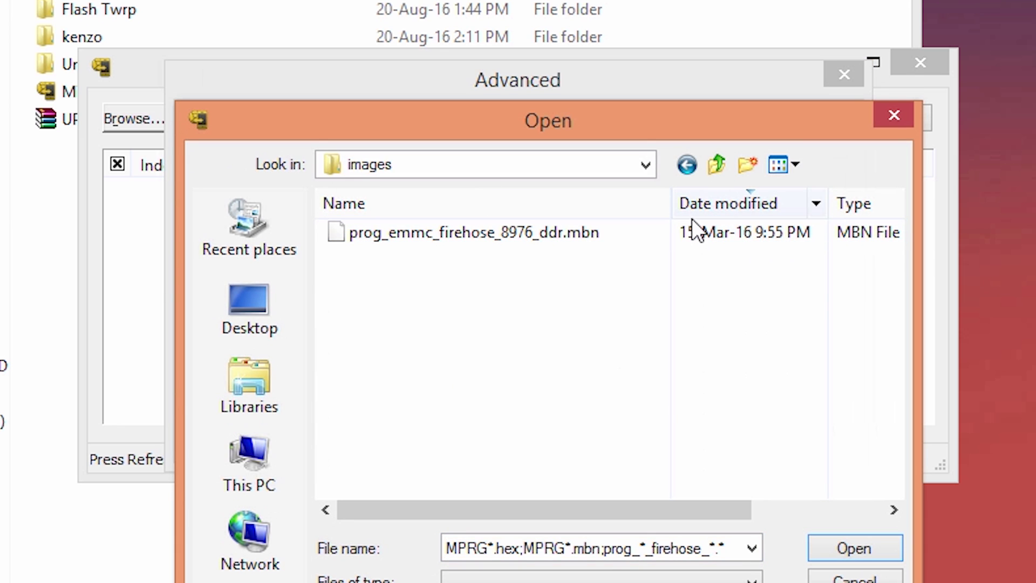
{"action": "double_click", "coordinate": [694, 229]}
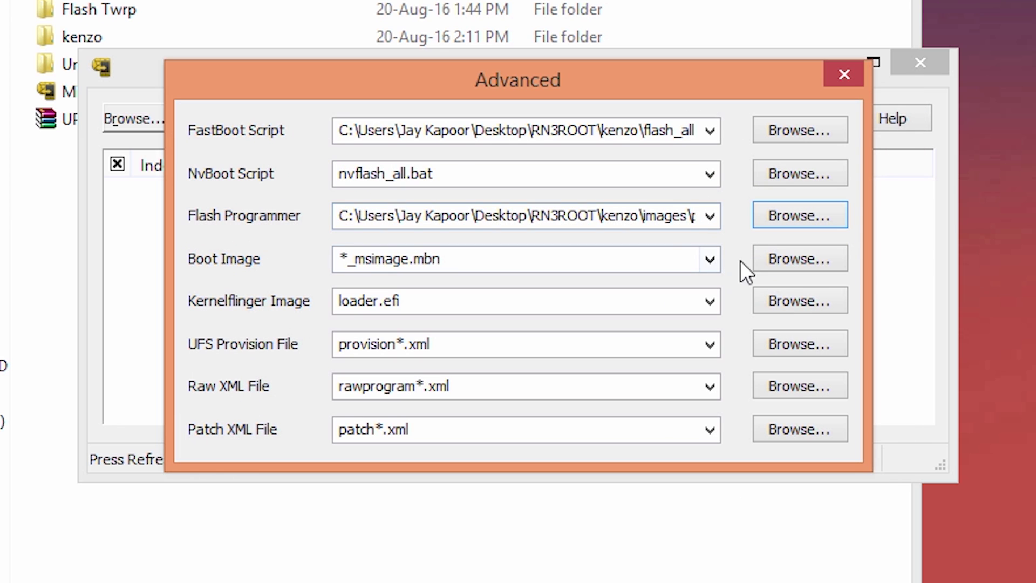
{"action": "left_click", "coordinate": [786, 384]}
{"action": "double_click", "coordinate": [632, 238]}
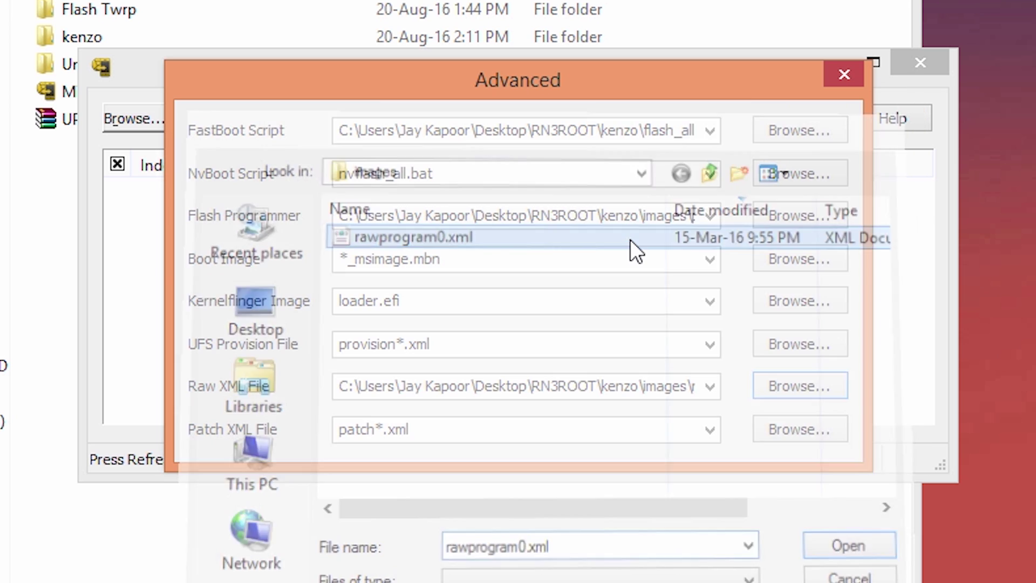
{"action": "left_click", "coordinate": [790, 428]}
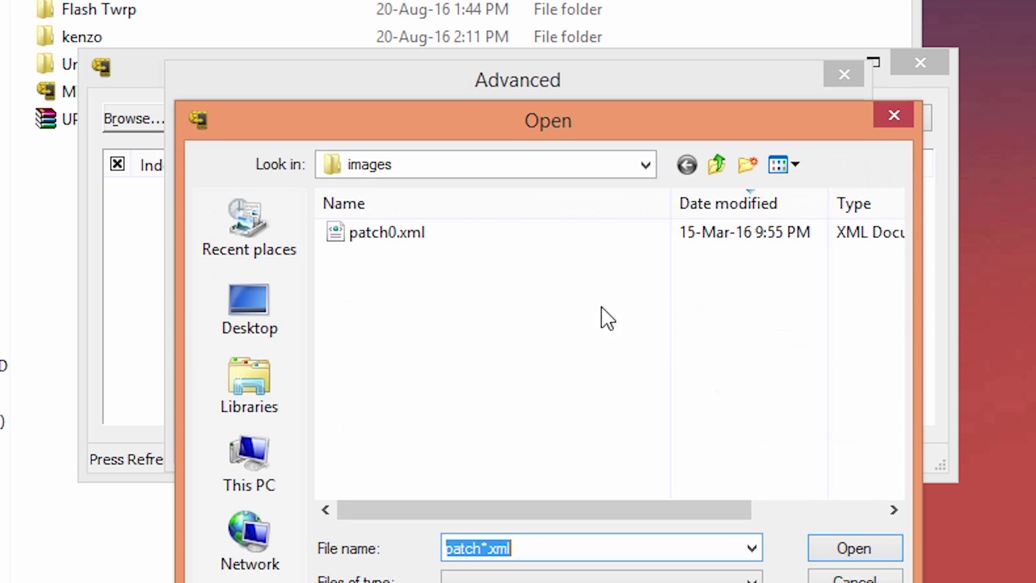
{"action": "double_click", "coordinate": [543, 234]}
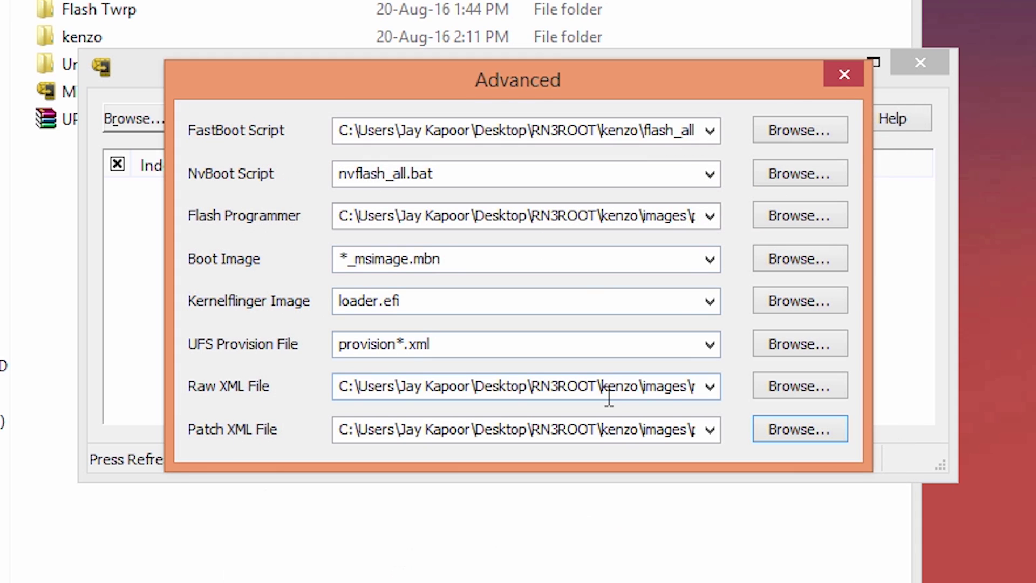
{"action": "left_click", "coordinate": [844, 70]}
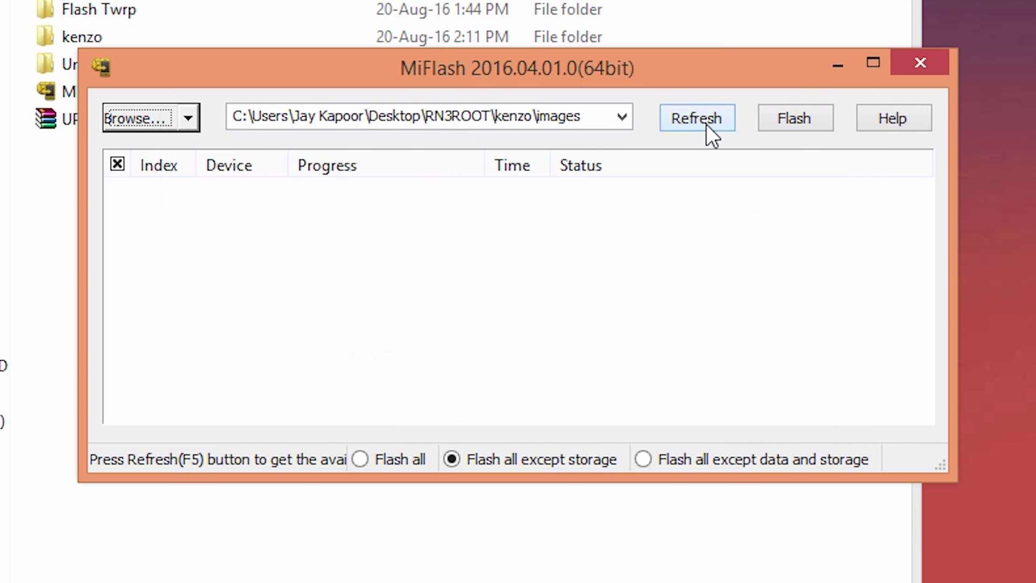
{"action": "left_click", "coordinate": [708, 125]}
Flash the kenzo ROM to the COM3 device, then open the RN3ROOT folder.
{"action": "left_click", "coordinate": [781, 122]}
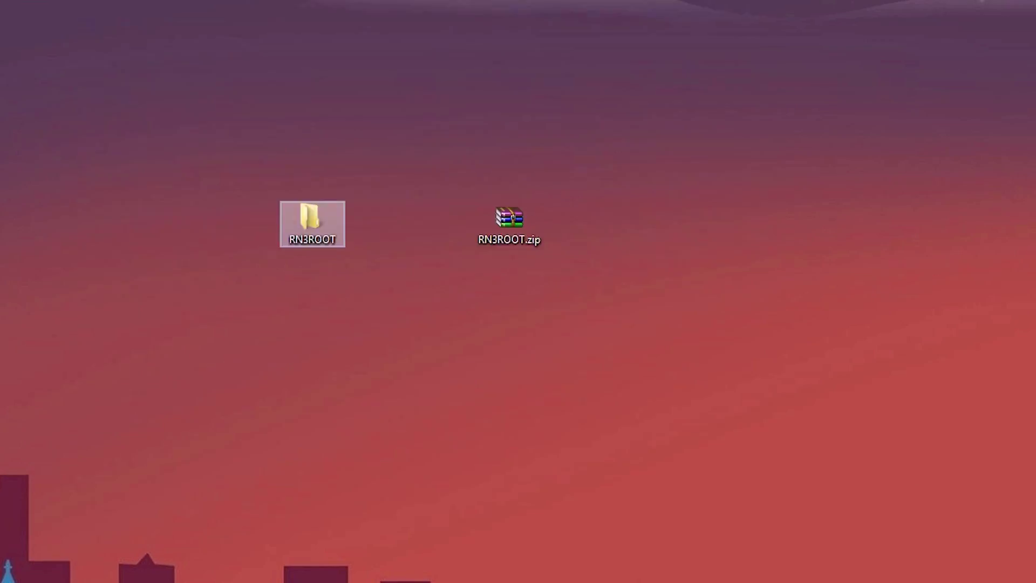
{"action": "key", "text": "Return"}
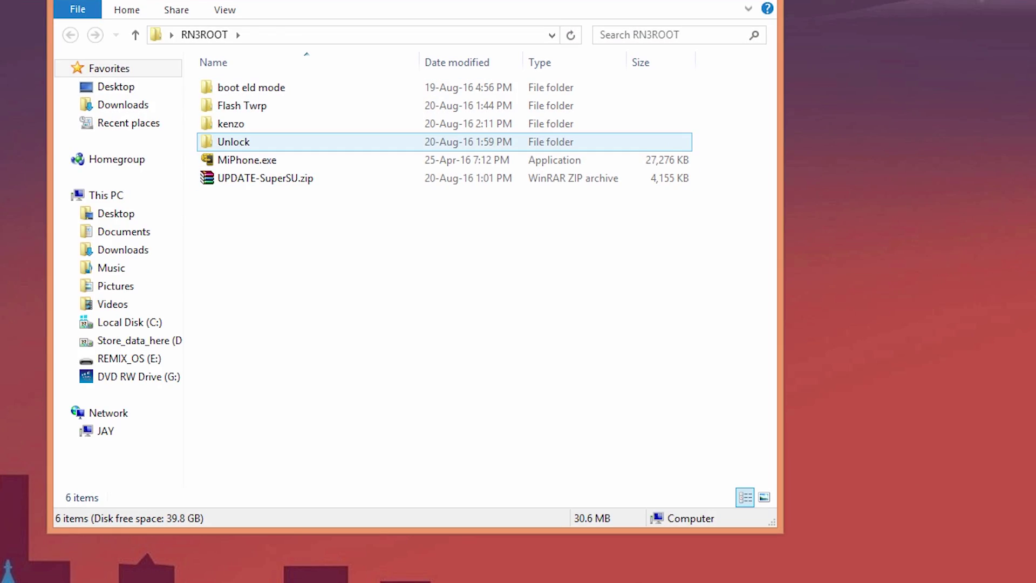
Run Unlock bootloader.bat from RN3ROOT's Unlock folder.
{"action": "double_click", "coordinate": [234, 141]}
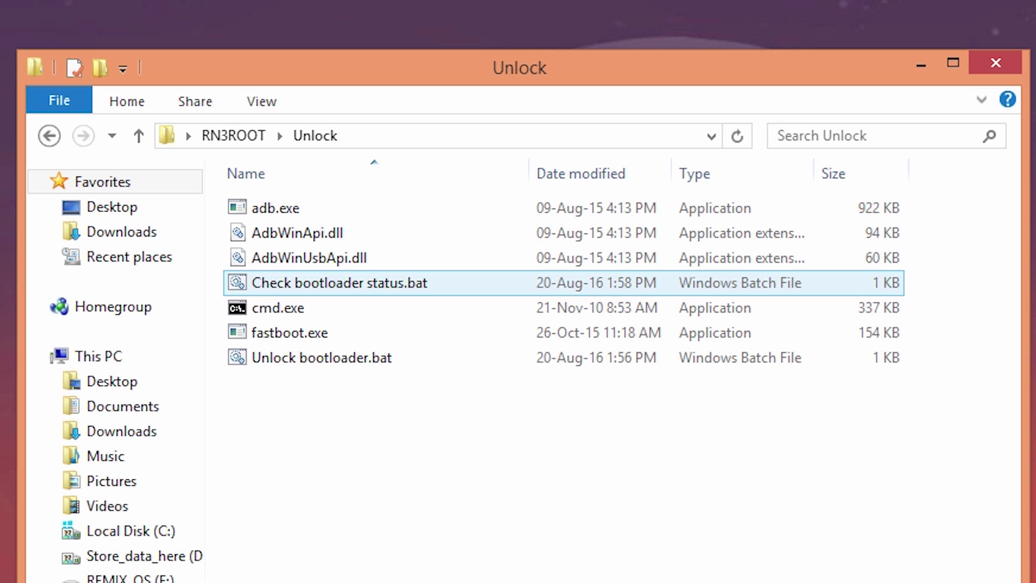
{"action": "left_click", "coordinate": [269, 196]}
{"action": "double_click", "coordinate": [268, 196]}
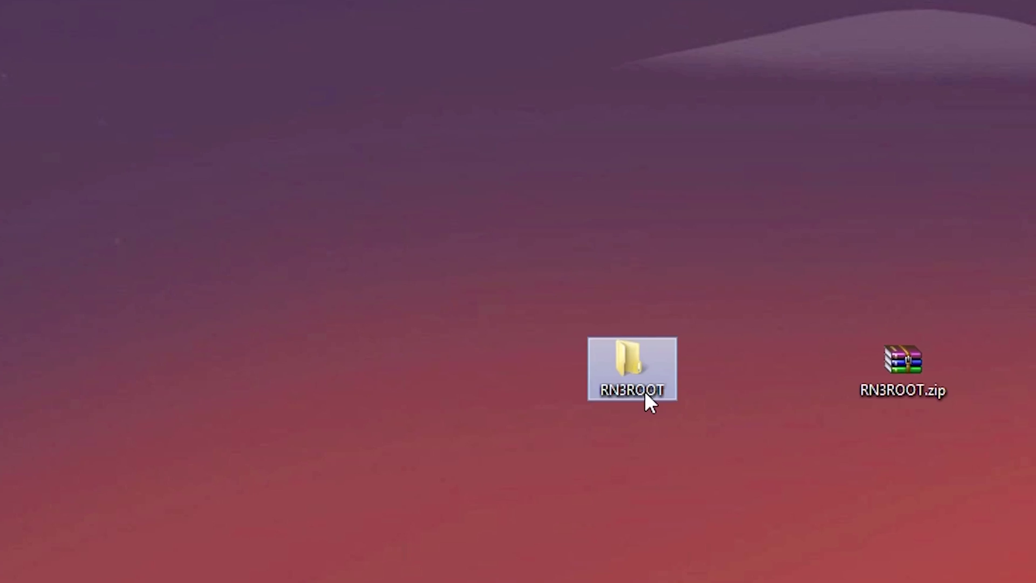
Copy UPDATE-SuperSU.zip, then browse to Redmi Note 3 > Internal storage.
{"action": "double_click", "coordinate": [644, 391]}
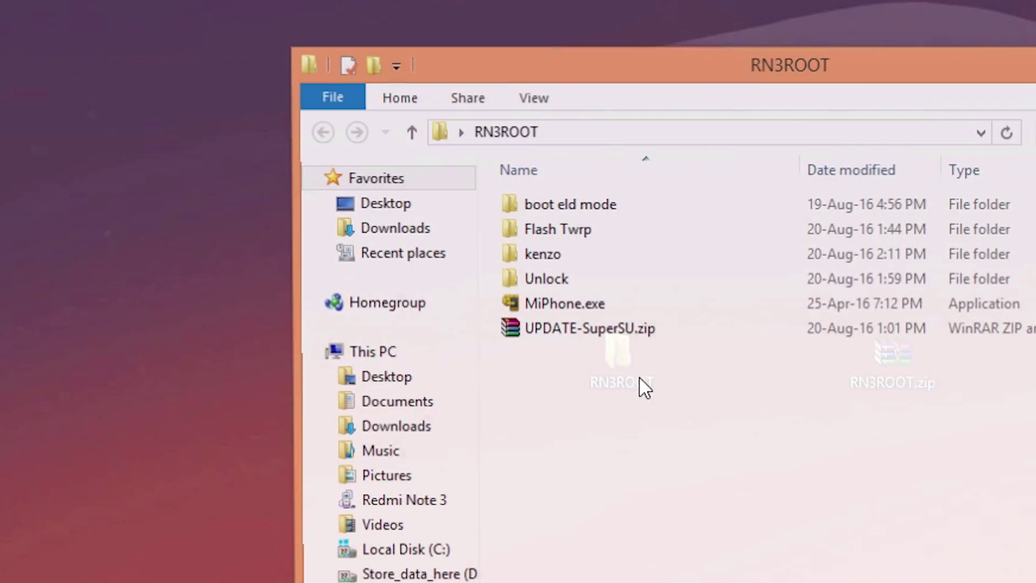
{"action": "right_click", "coordinate": [602, 329]}
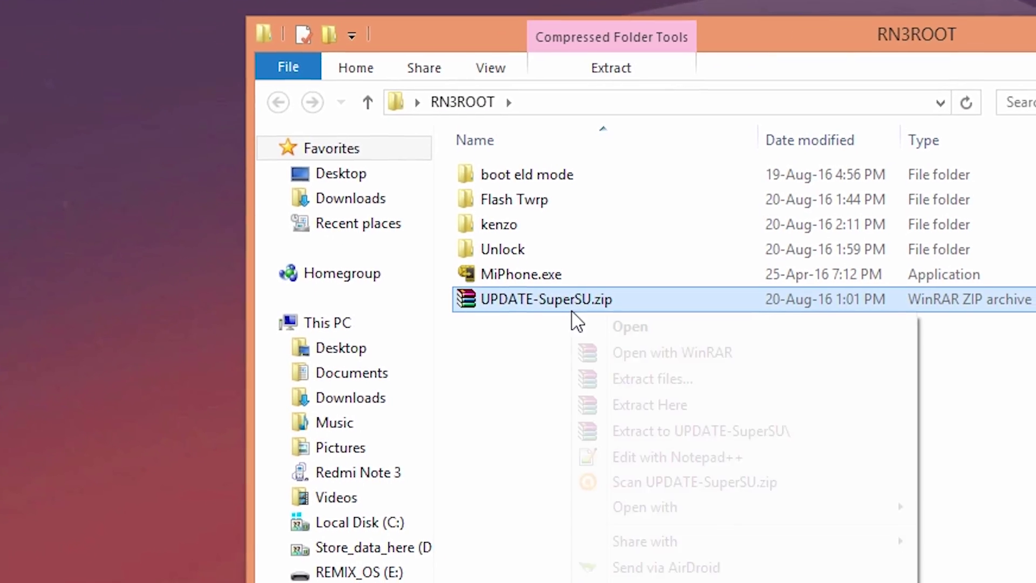
{"action": "key", "text": "Escape"}
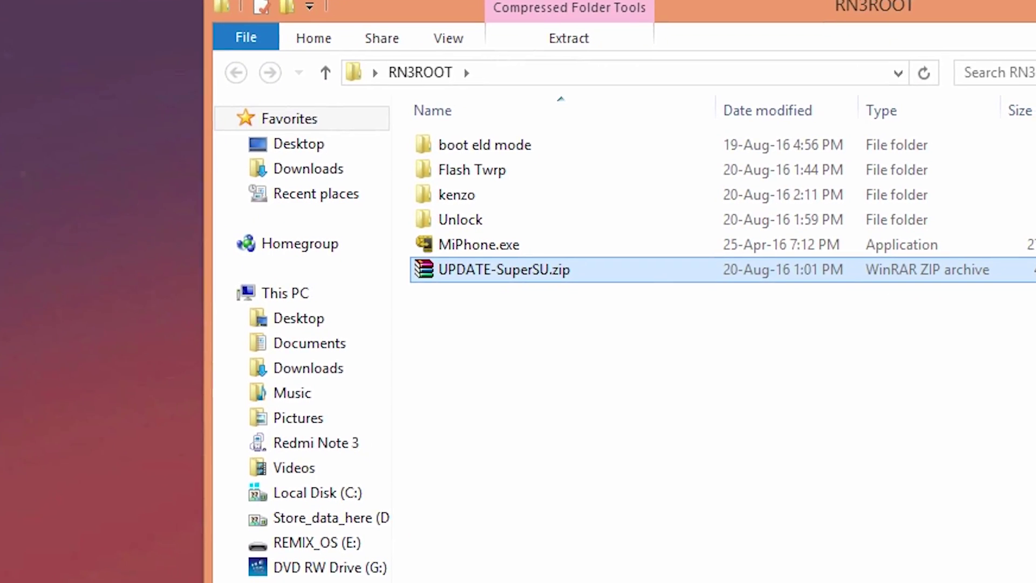
{"action": "left_click", "coordinate": [369, 432]}
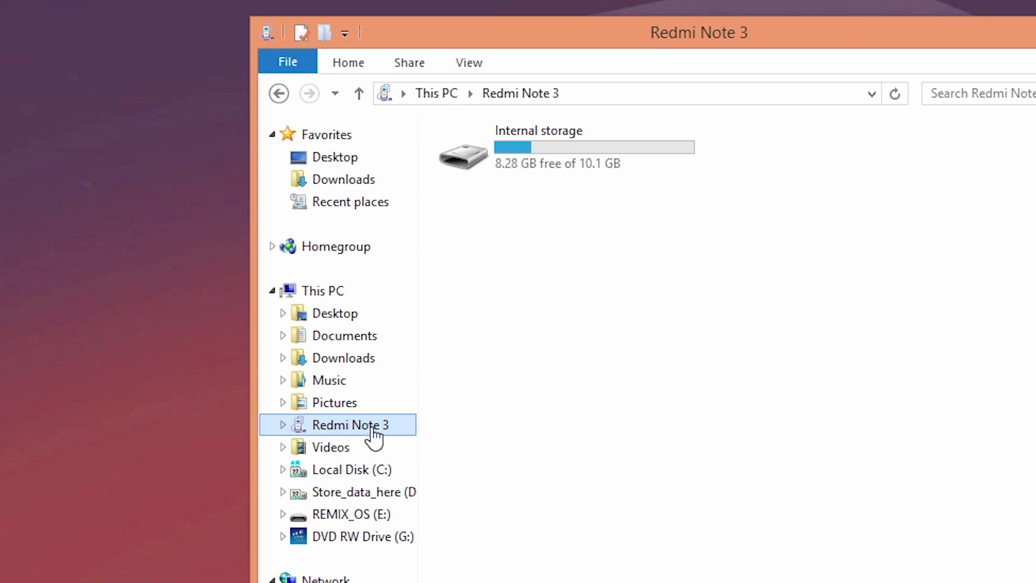
{"action": "double_click", "coordinate": [583, 142]}
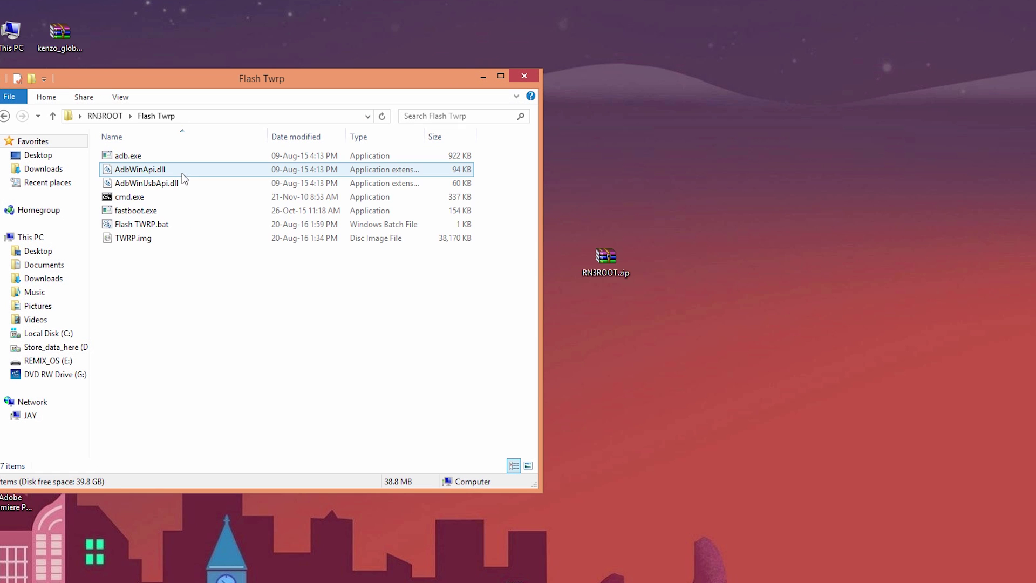
Run Flash TWRP.bat to flash TWRP Recovery 3.0.0-0 onto the phone.
{"action": "double_click", "coordinate": [141, 224]}
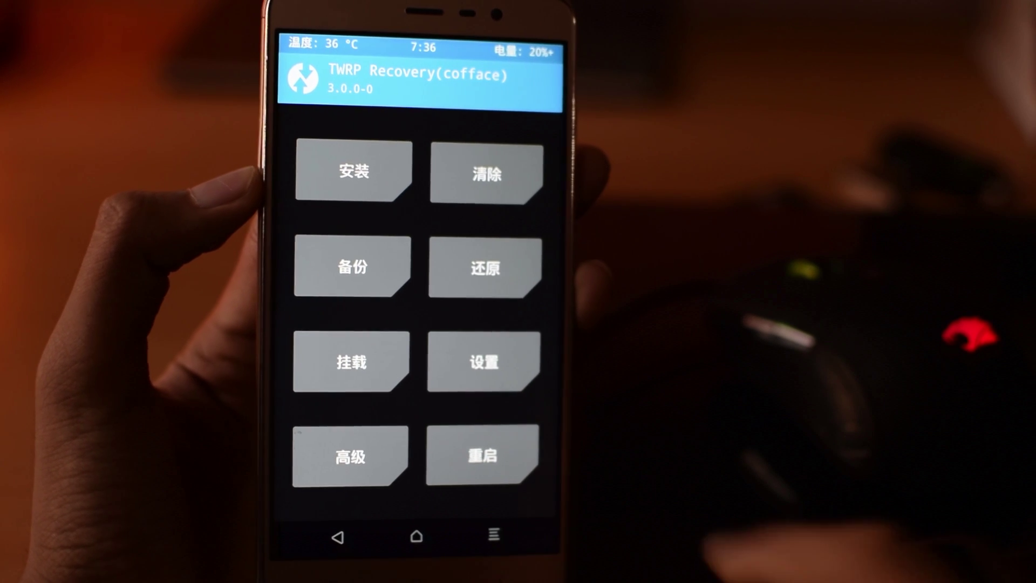
Set TWRP's interface language to English so the main menu reads Install, Wipe, Backup.
{"action": "left_click", "coordinate": [475, 338]}
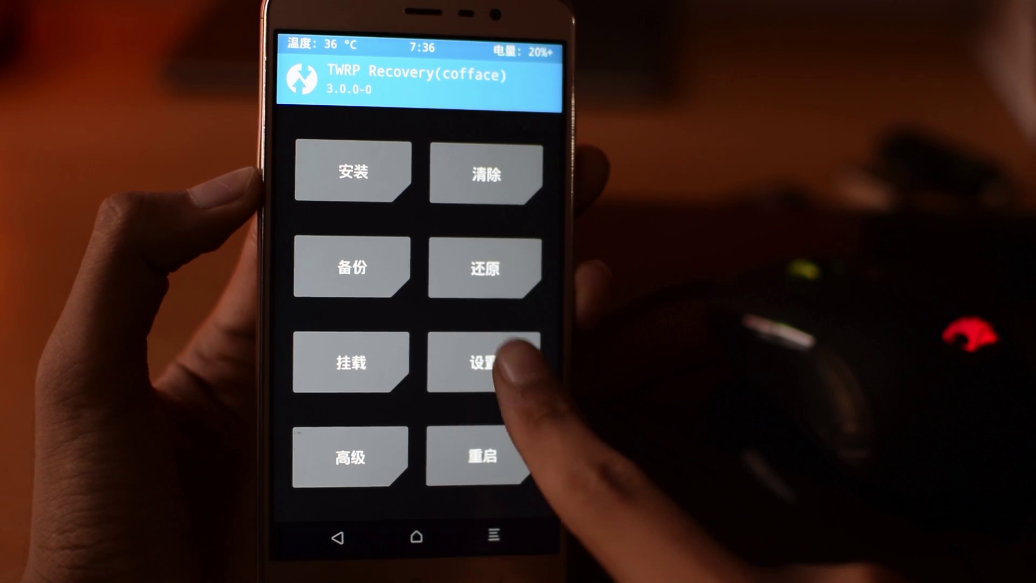
{"action": "left_click", "coordinate": [483, 360]}
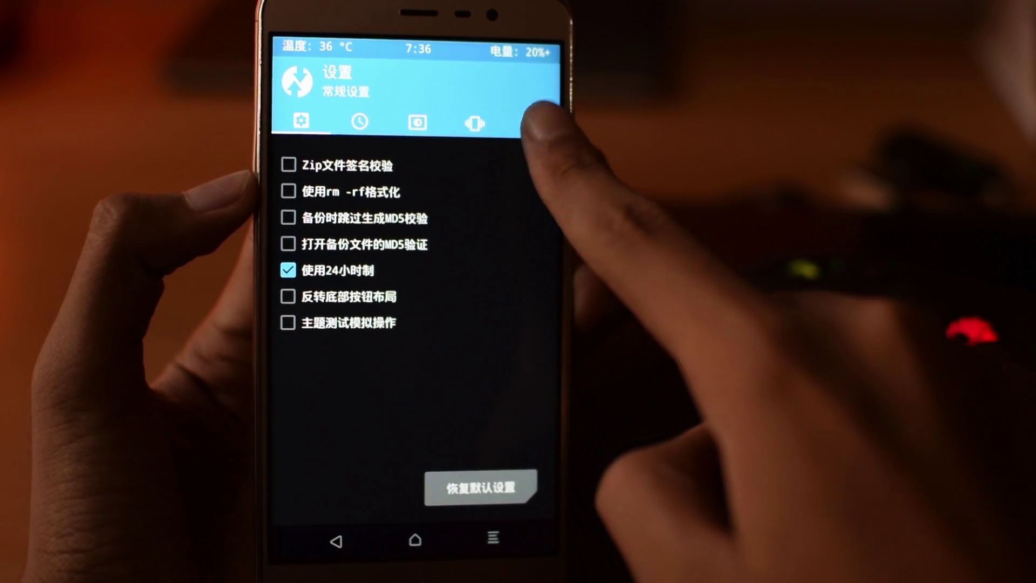
{"action": "left_click", "coordinate": [532, 124]}
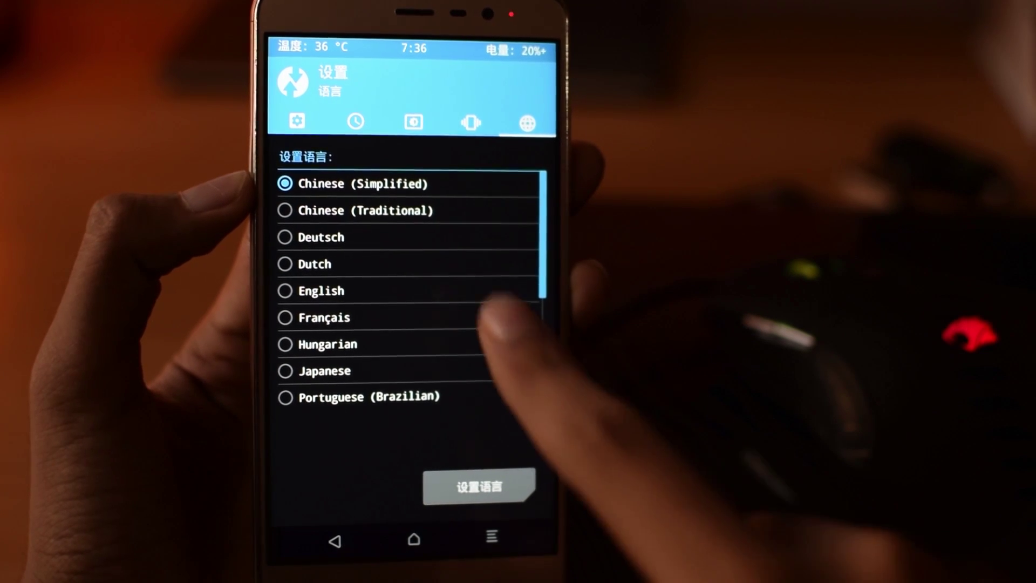
{"action": "left_click", "coordinate": [346, 291]}
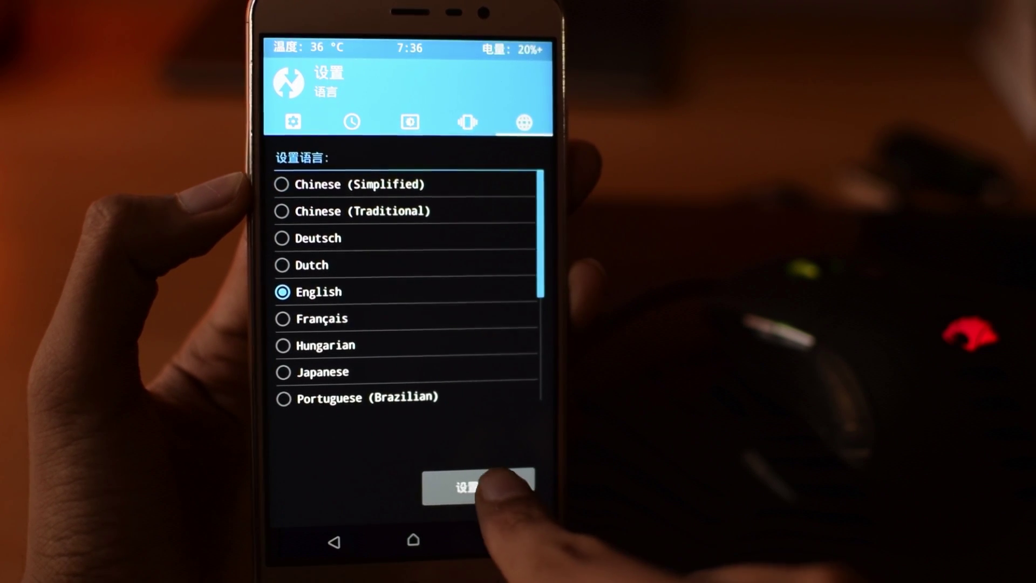
{"action": "left_click", "coordinate": [493, 483]}
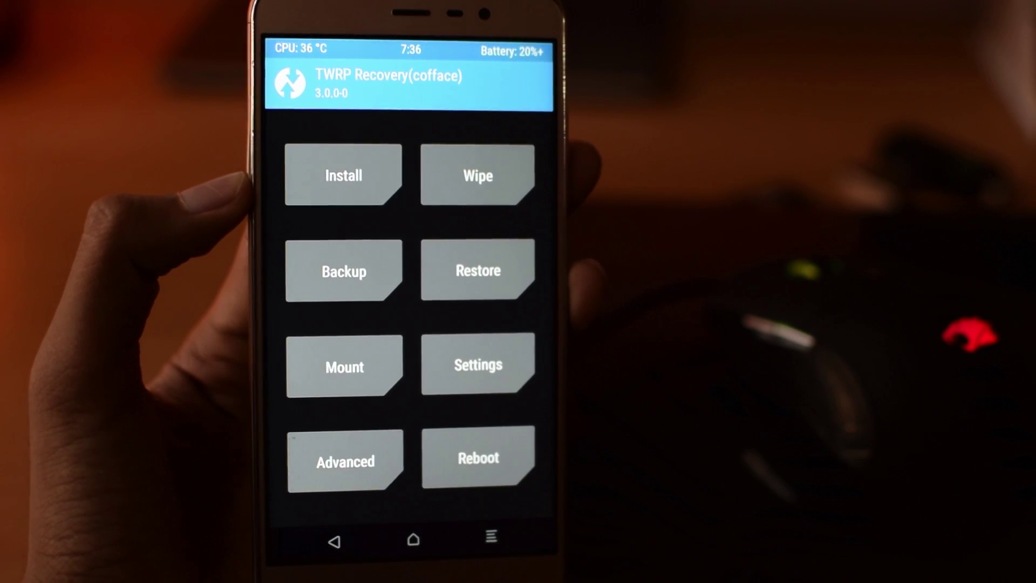
Select UPDATE-SuperSU.zip from /sdcard under Install and swipe to confirm flashing it.
{"action": "left_click", "coordinate": [345, 173]}
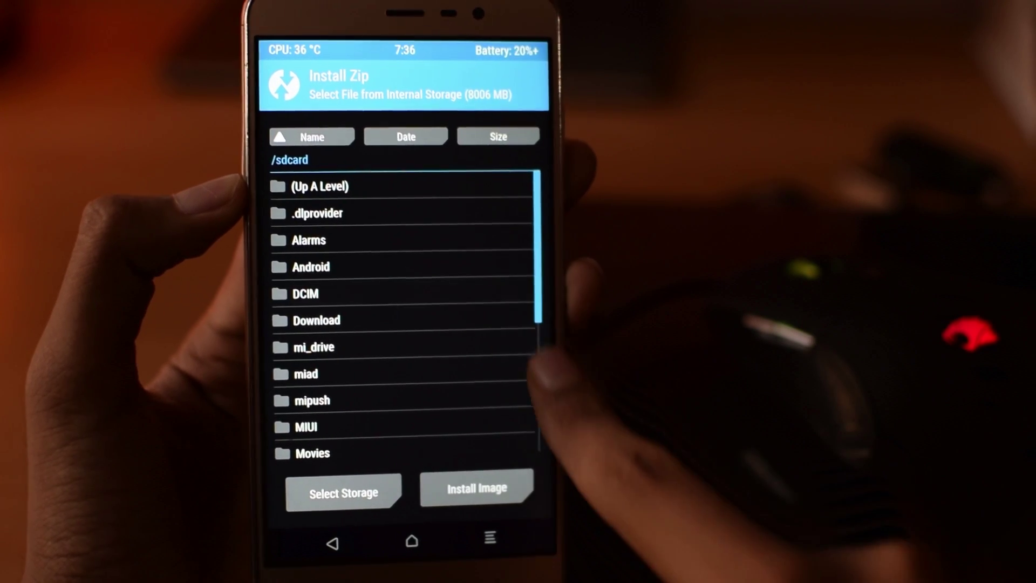
{"action": "left_click_drag", "start_coordinate": [538, 286], "coordinate": [535, 454]}
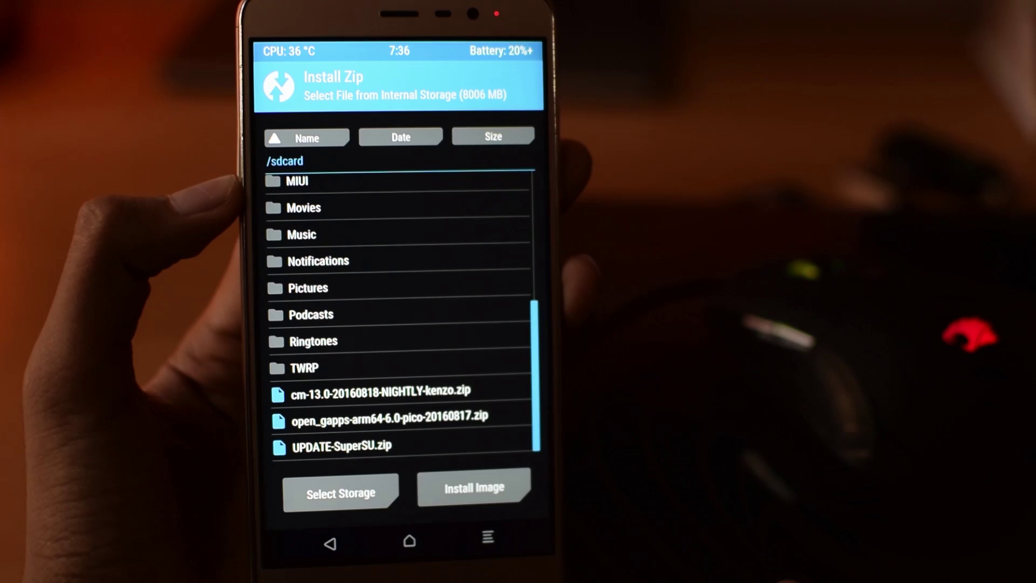
{"action": "left_click", "coordinate": [410, 446]}
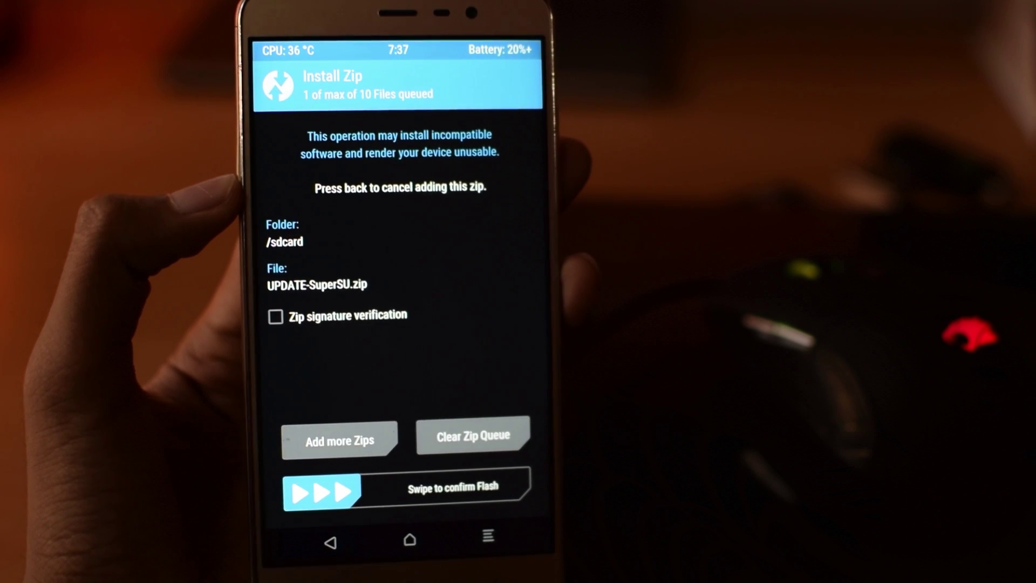
{"action": "left_click_drag", "start_coordinate": [321, 491], "coordinate": [515, 486]}
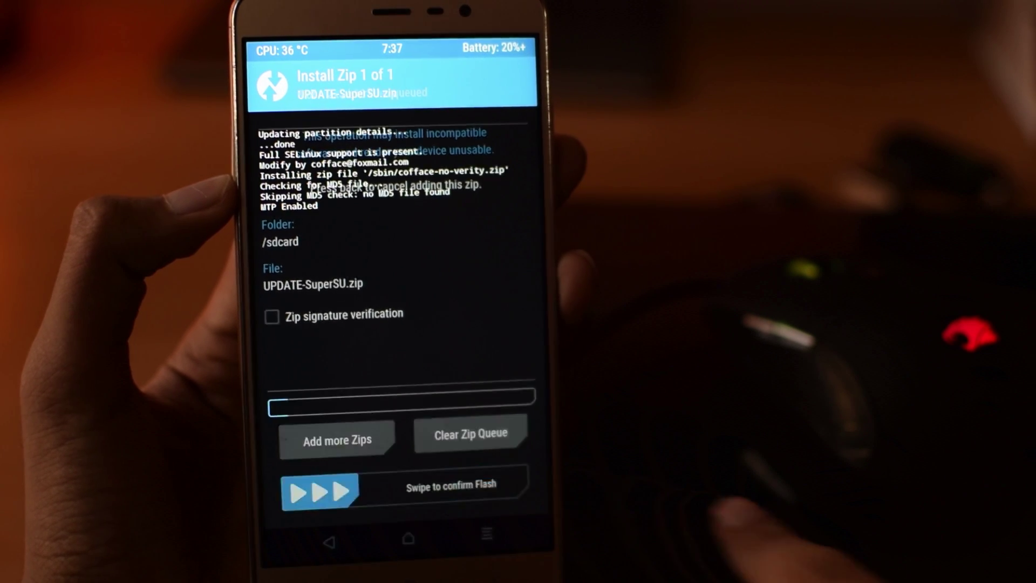